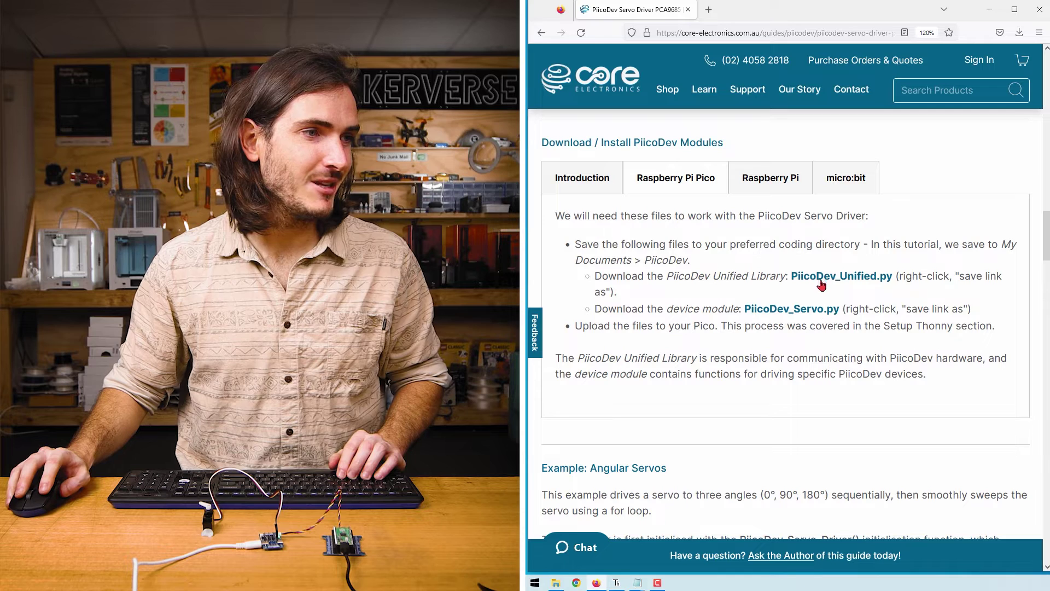
Save PiicoDev_Unified.py from the guide into Documents/PiicoDev
{"action": "right_click", "coordinate": [822, 284]}
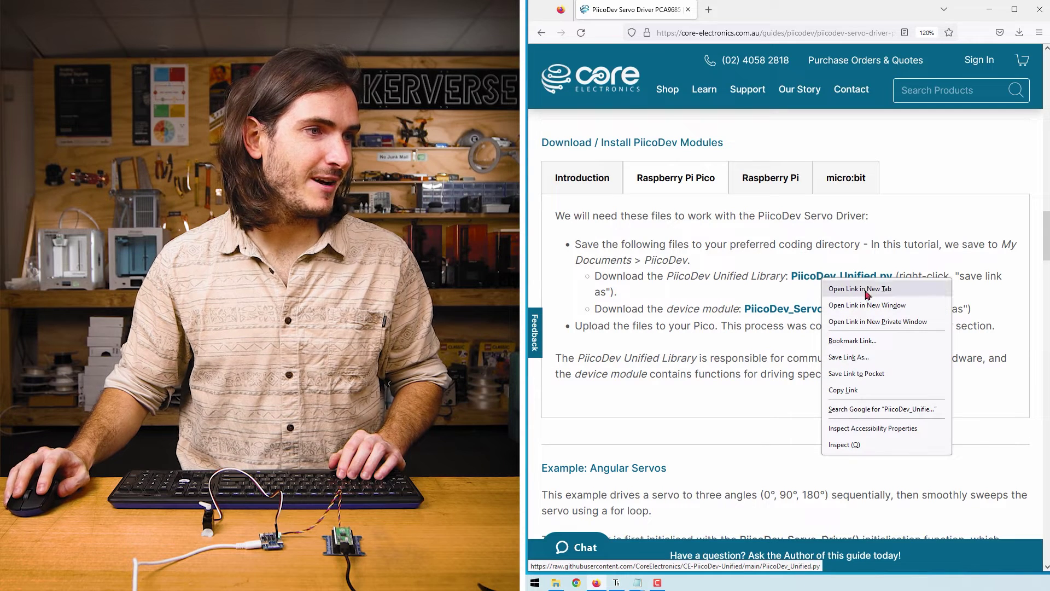
{"action": "left_click", "coordinate": [849, 356]}
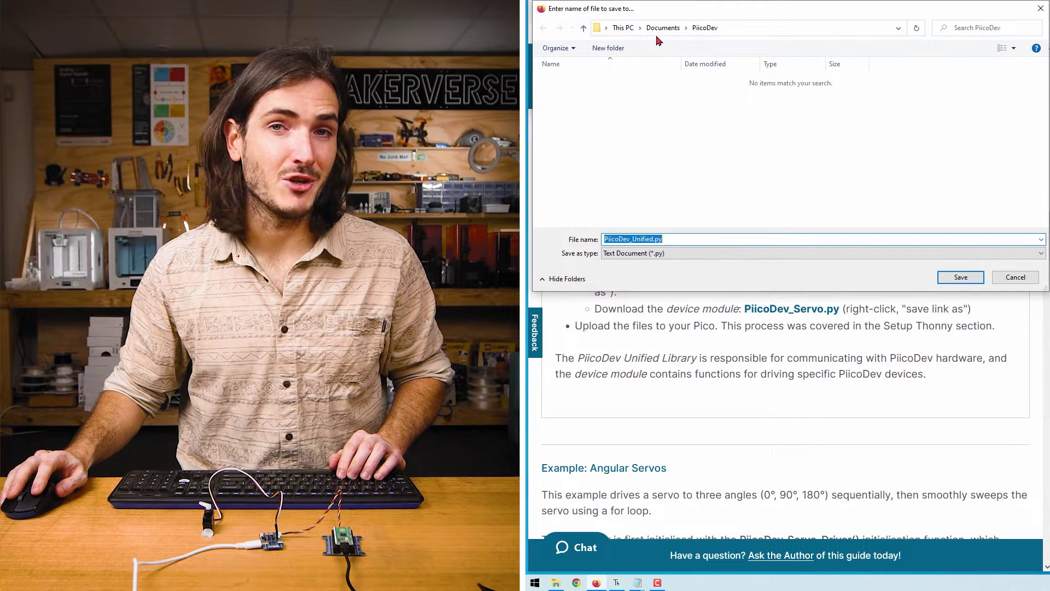
{"action": "left_click", "coordinate": [957, 279]}
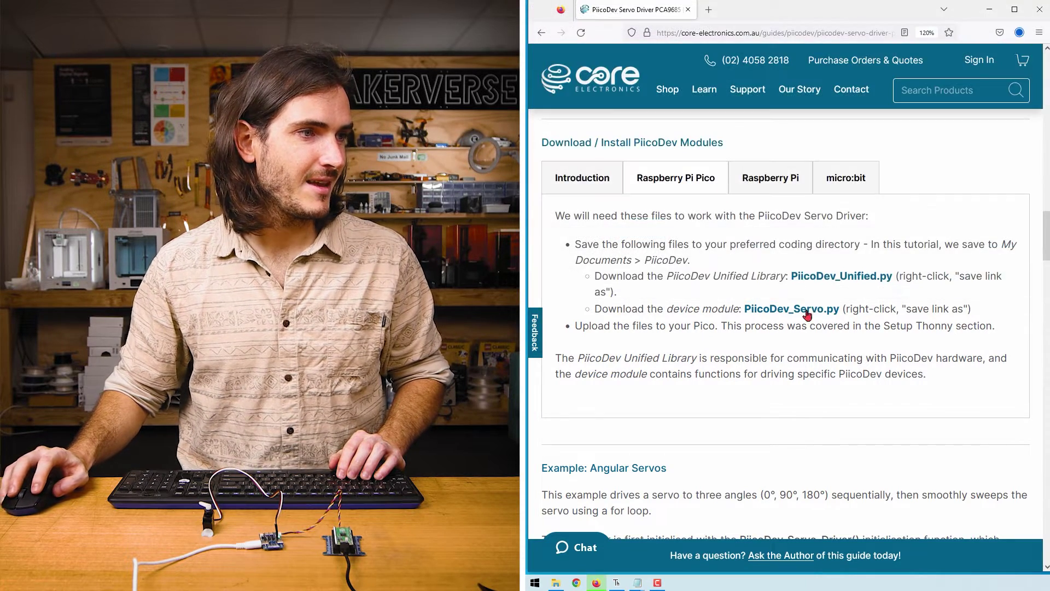
Save PiicoDev_Servo.py from the guide into Documents/PiicoDev
{"action": "right_click", "coordinate": [789, 315]}
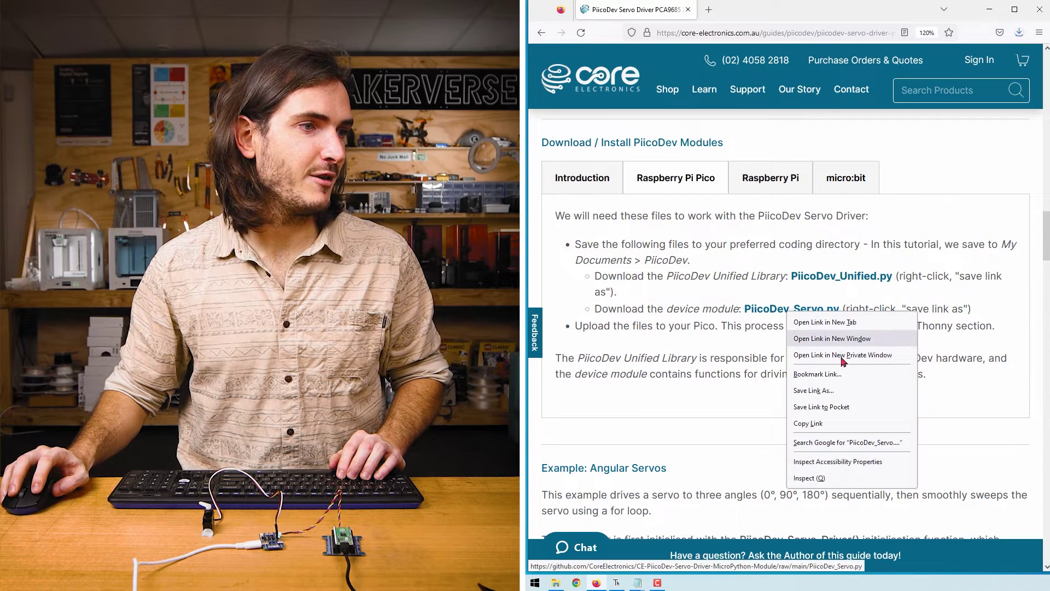
{"action": "left_click", "coordinate": [826, 394]}
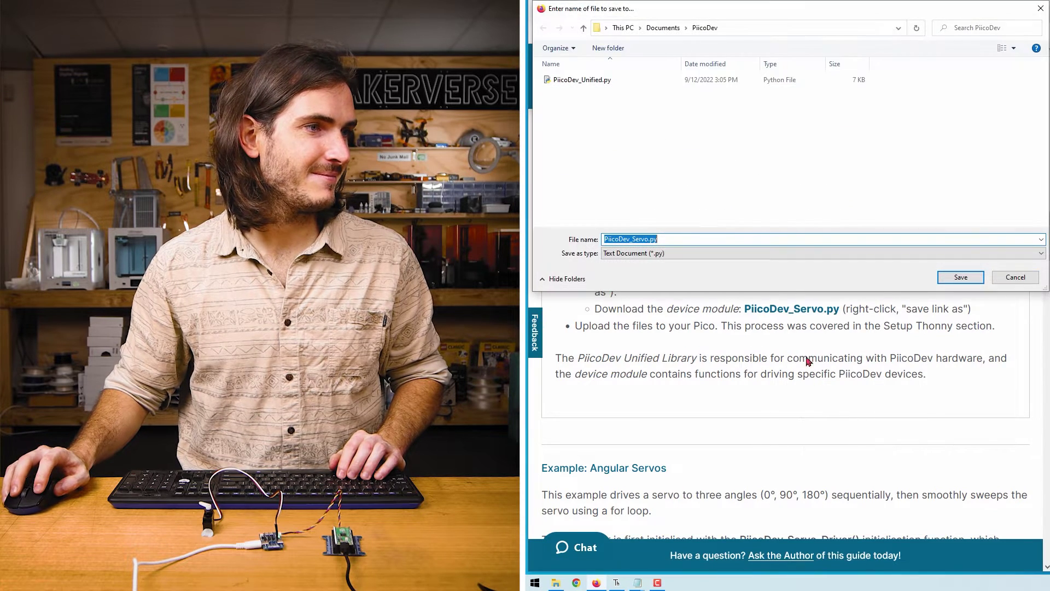
{"action": "left_click", "coordinate": [960, 277]}
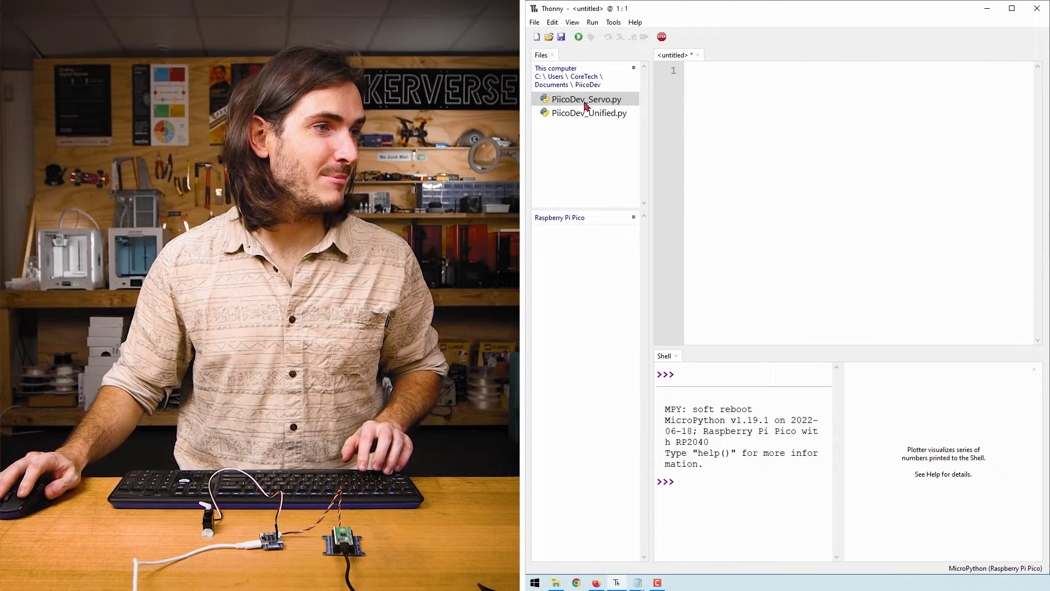
Upload PiicoDev_Servo.py and PiicoDev_Unified.py to the root of the Pico
{"action": "left_click", "coordinate": [586, 99]}
{"action": "left_click", "coordinate": [589, 114], "text": "shift"}
{"action": "right_click", "coordinate": [588, 114]}
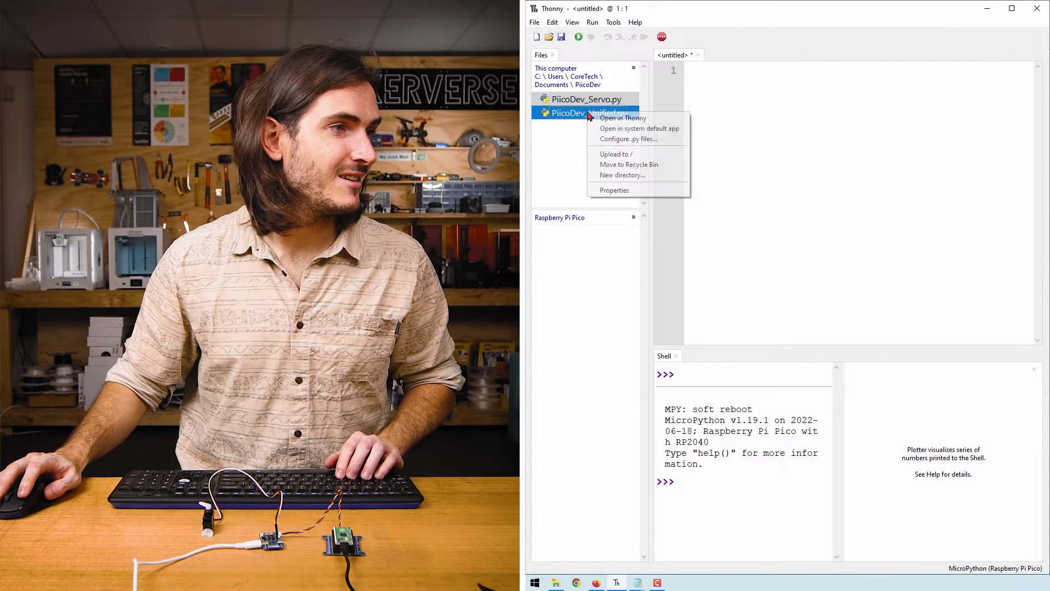
{"action": "left_click", "coordinate": [648, 154]}
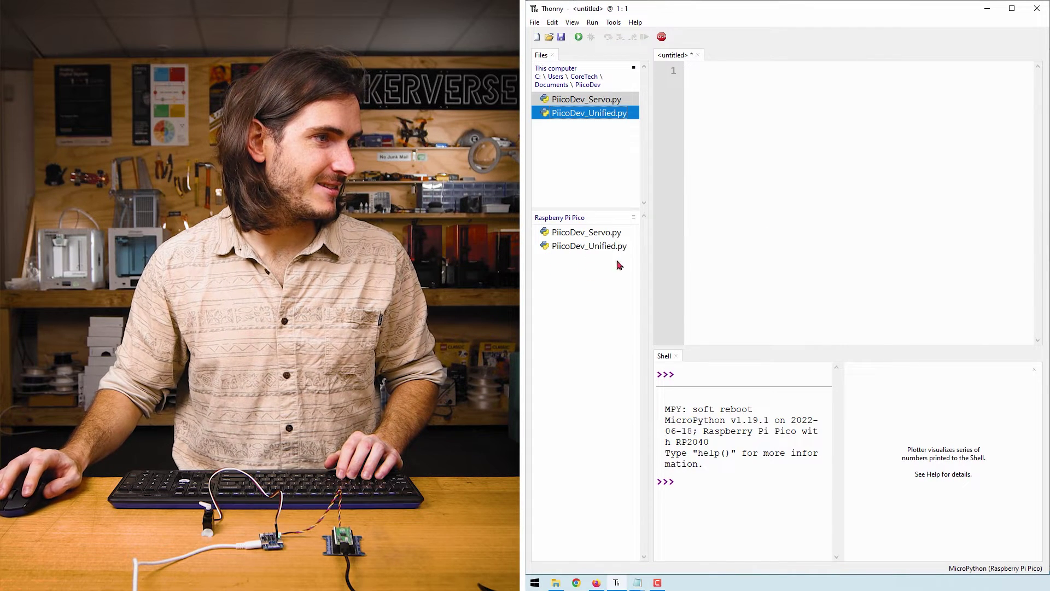
{"action": "left_click", "coordinate": [597, 583]}
{"action": "scroll", "coordinate": [769, 343], "scroll_direction": "up", "scroll_amount": 3}
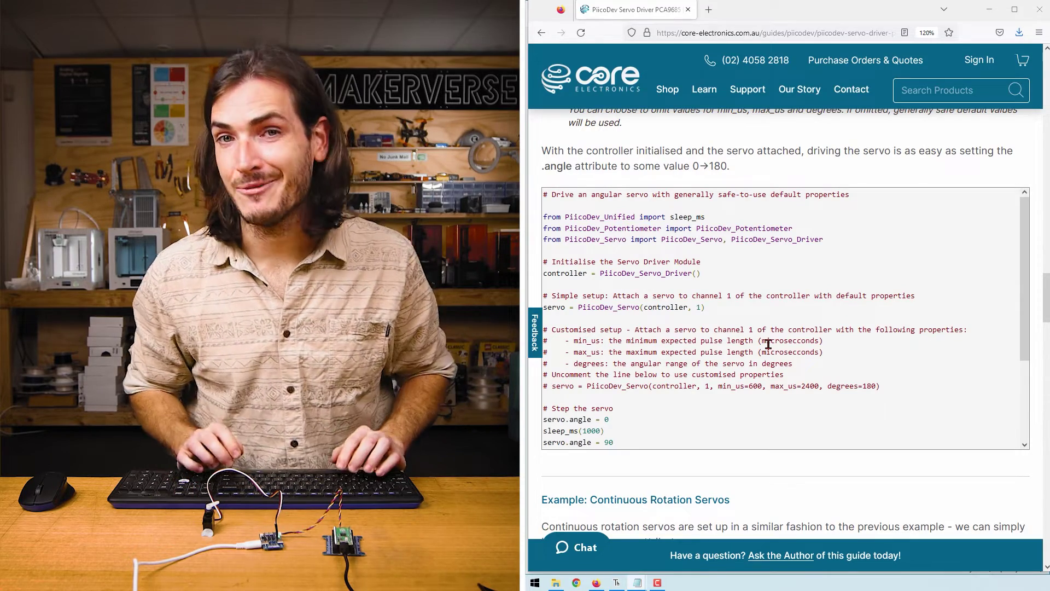
{"action": "scroll", "coordinate": [768, 343], "scroll_direction": "up", "scroll_amount": 4}
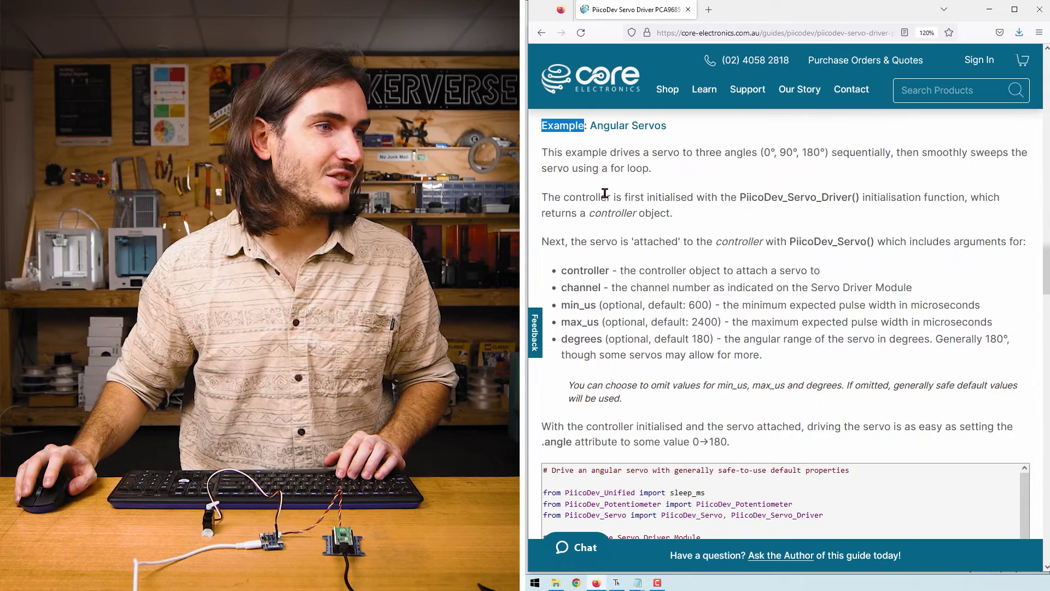
{"action": "scroll", "coordinate": [606, 210], "scroll_direction": "down", "scroll_amount": 4}
{"action": "scroll", "coordinate": [575, 205], "scroll_direction": "down", "scroll_amount": 4}
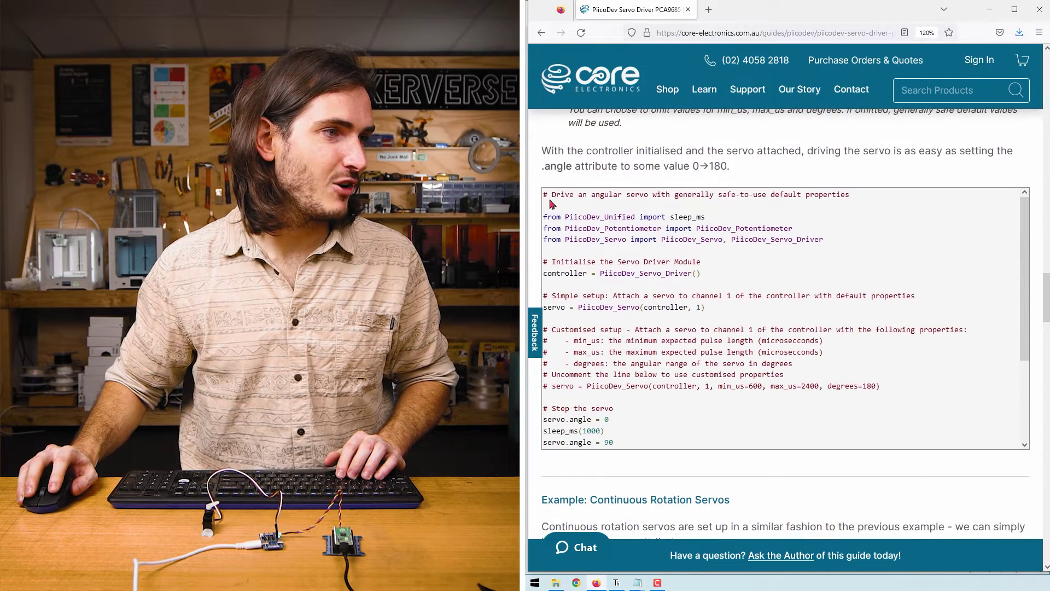
Copy the entire Angular Servos example code block from the guide
{"action": "left_click_drag", "start_coordinate": [545, 195], "coordinate": [632, 444]}
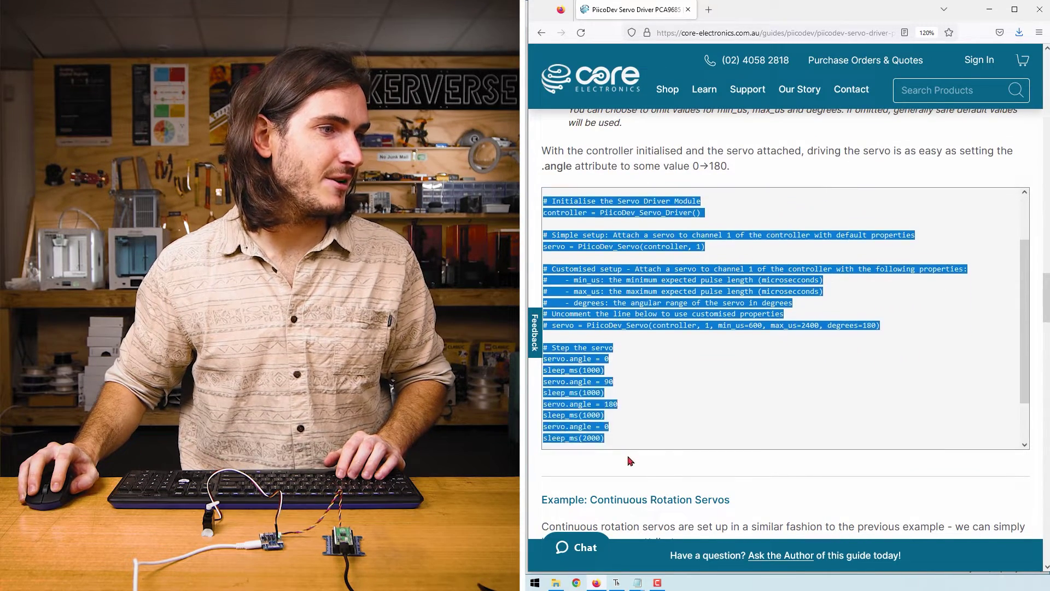
{"action": "key", "text": "ctrl+c"}
{"action": "left_click", "coordinate": [617, 583]}
Paste the copied angular servo example and save it to the Pico as main.py
{"action": "key", "text": "ctrl+v"}
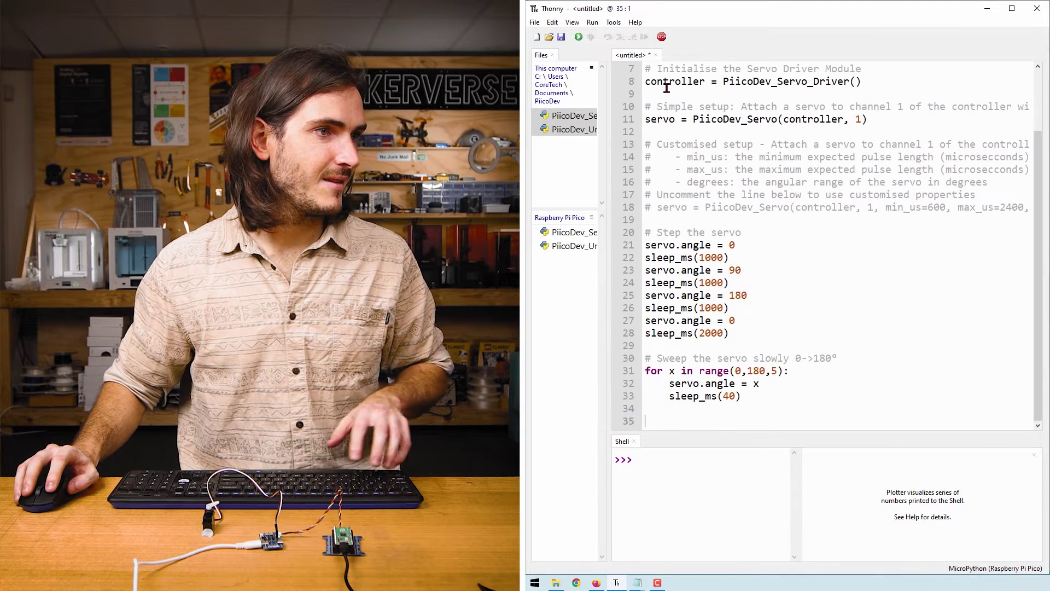
{"action": "key", "text": "ctrl+s"}
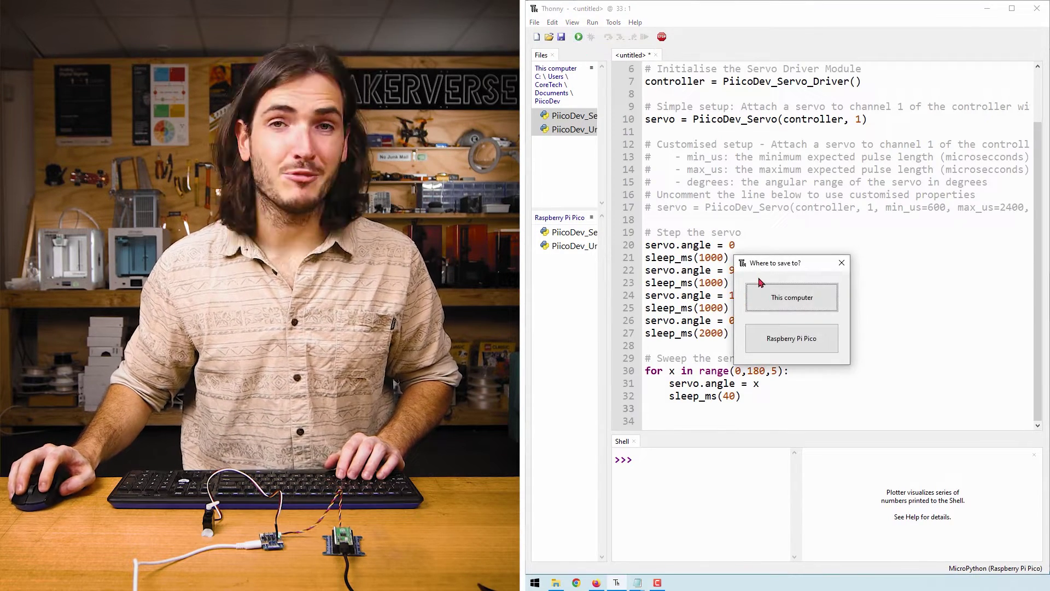
{"action": "left_click", "coordinate": [792, 339]}
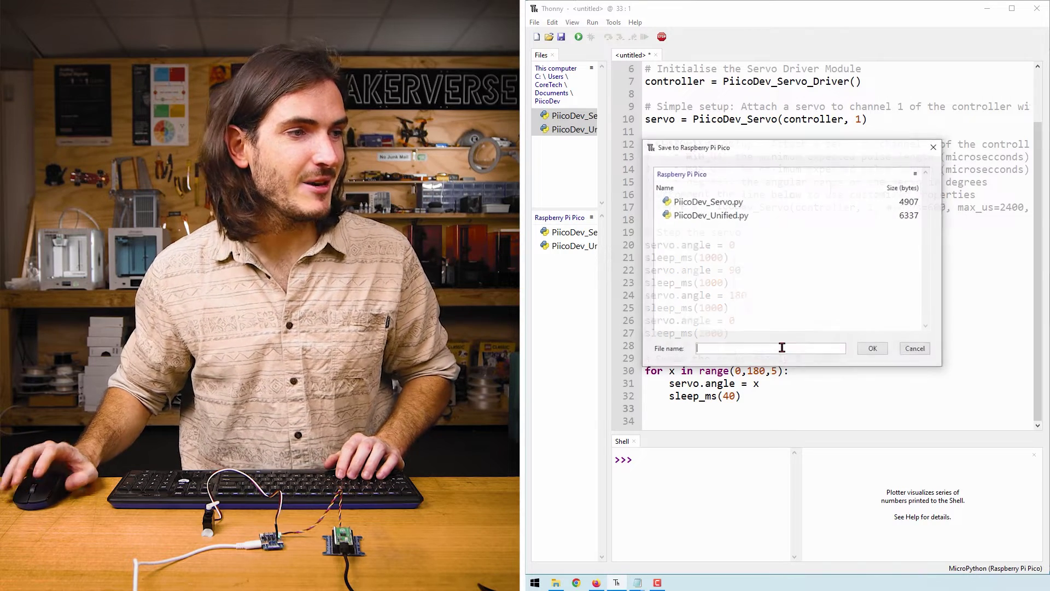
{"action": "type", "text": "m"}
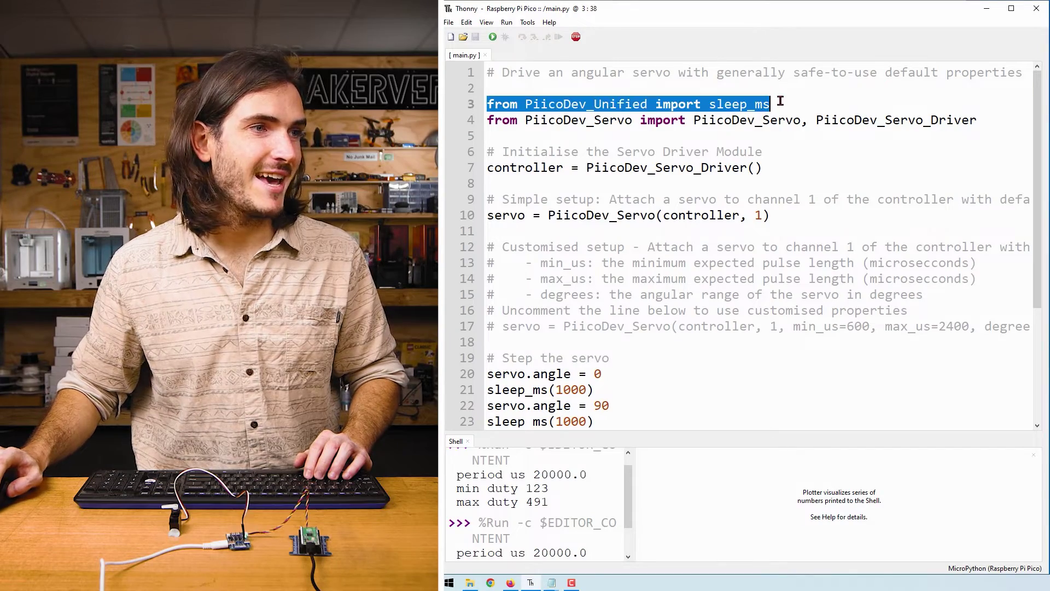
{"action": "double_click", "coordinate": [581, 121]}
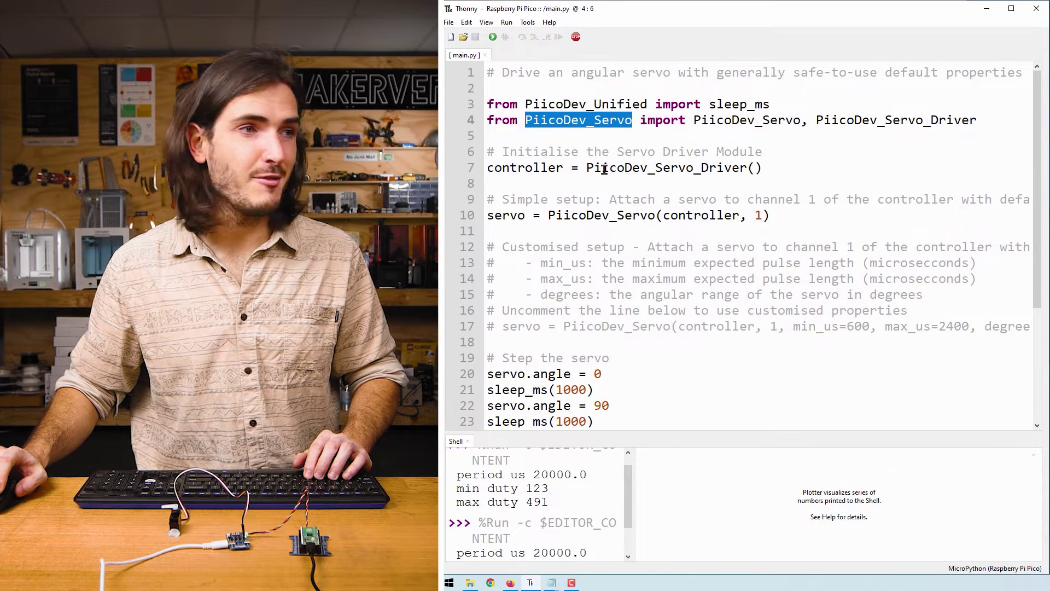
{"action": "left_click_drag", "start_coordinate": [692, 120], "coordinate": [979, 120]}
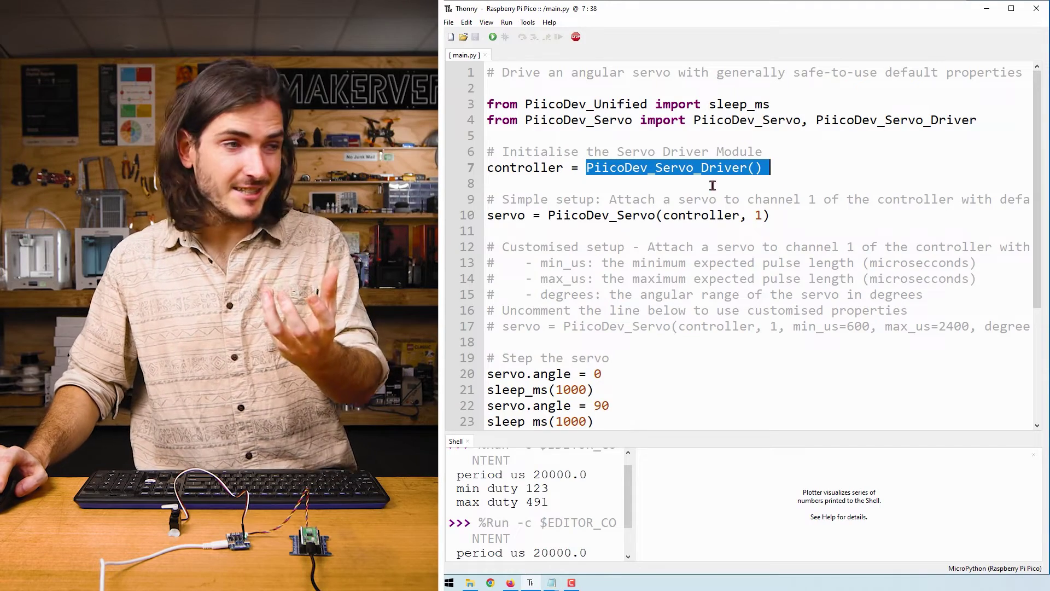
{"action": "double_click", "coordinate": [539, 169]}
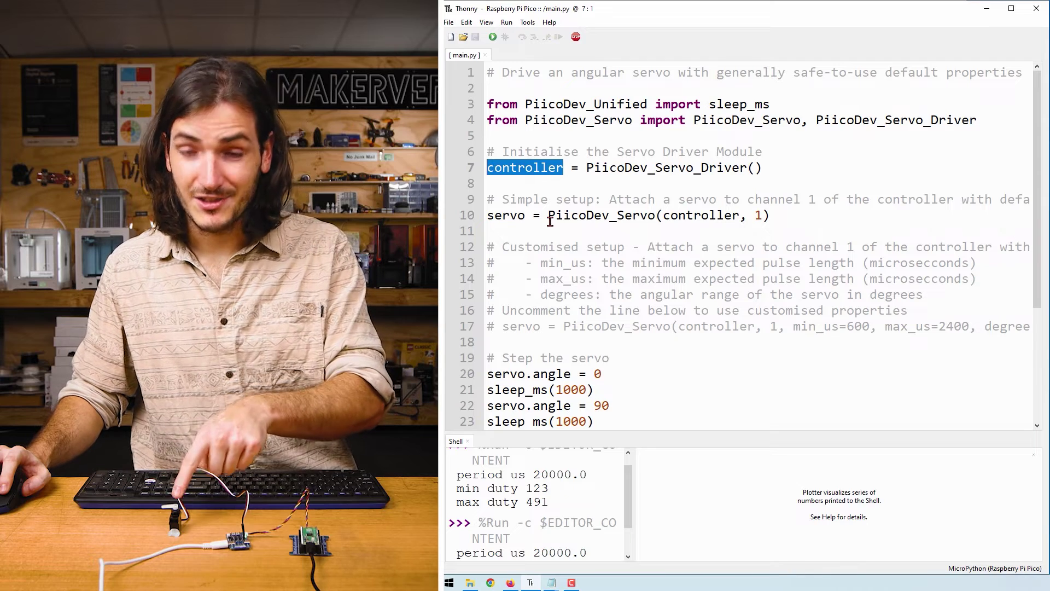
{"action": "left_click_drag", "start_coordinate": [547, 216], "coordinate": [655, 217]}
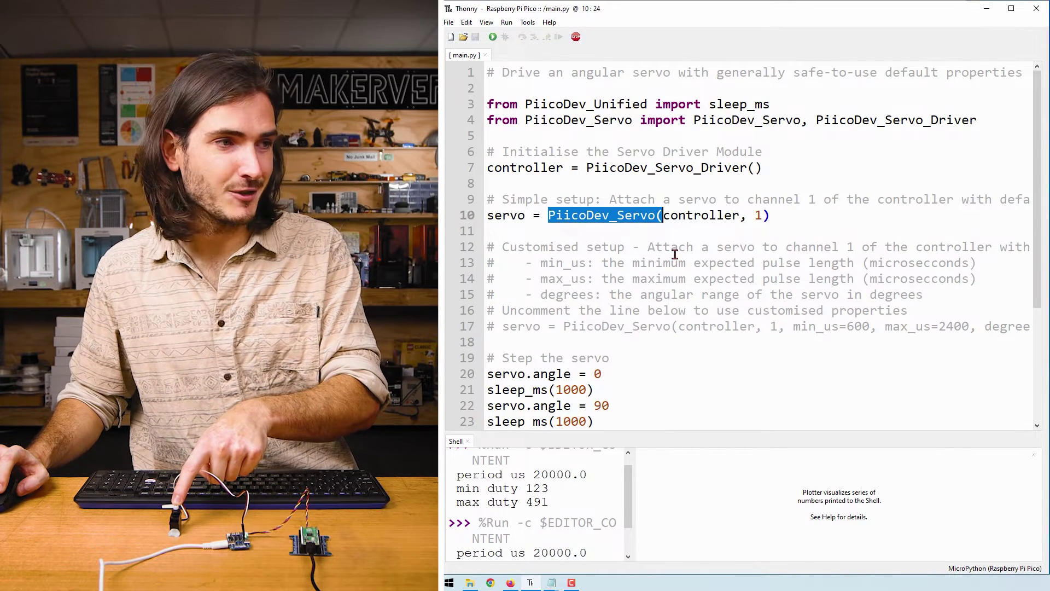
{"action": "double_click", "coordinate": [688, 216]}
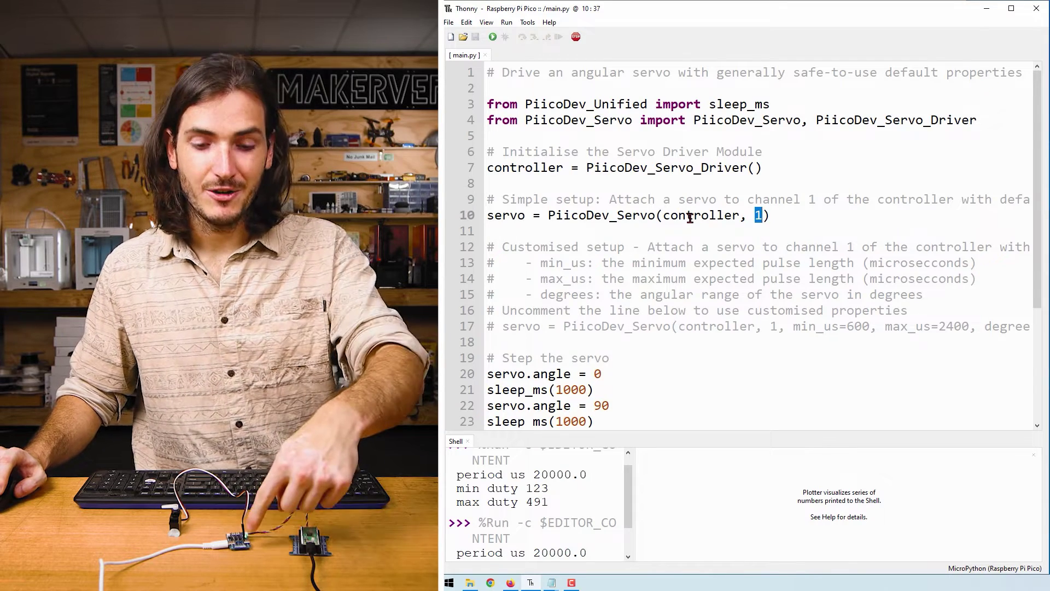
{"action": "double_click", "coordinate": [689, 217]}
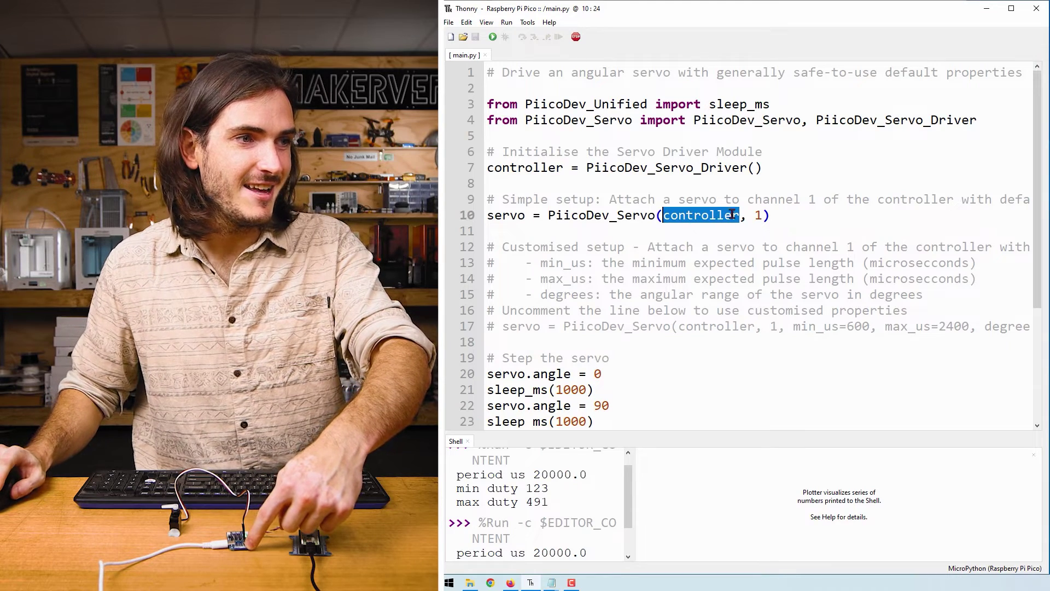
{"action": "double_click", "coordinate": [757, 216]}
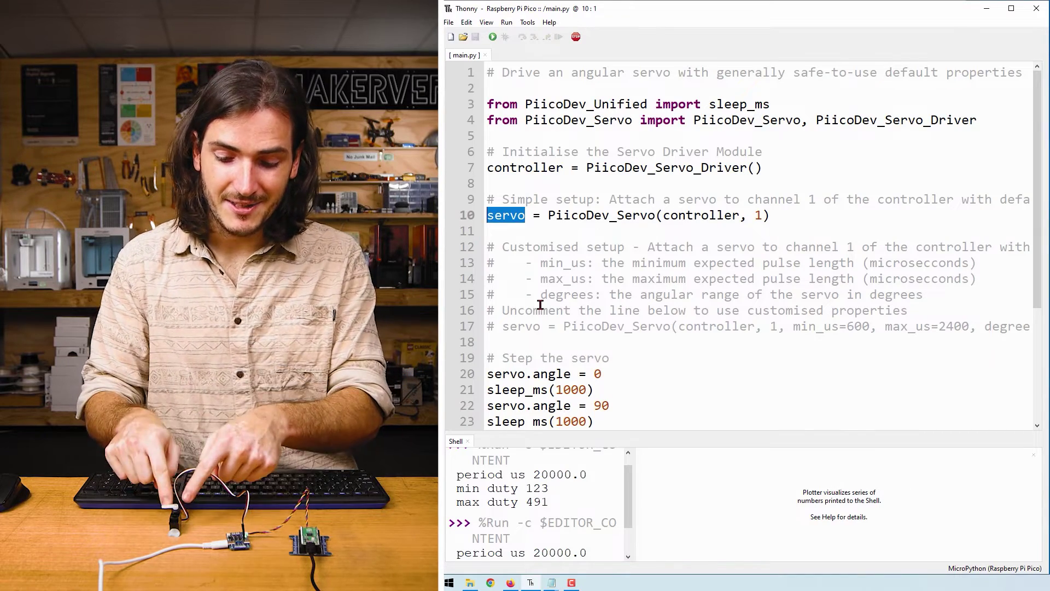
{"action": "scroll", "coordinate": [540, 305], "scroll_direction": "down", "scroll_amount": 3}
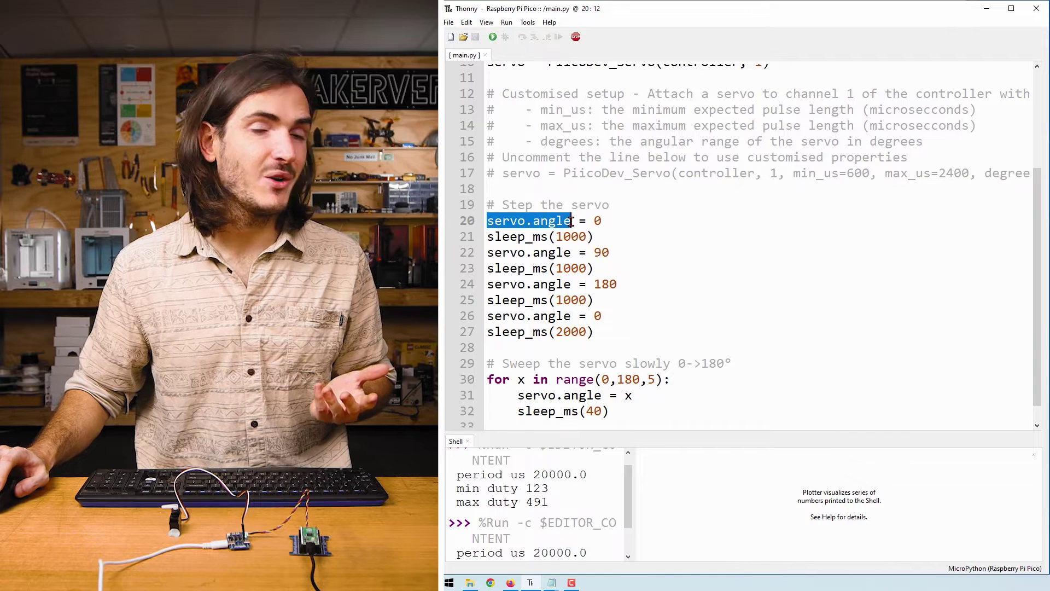
{"action": "key", "text": "shift+Left"}
{"action": "key", "text": "shift+Left"}
{"action": "key", "text": "shift+Left"}
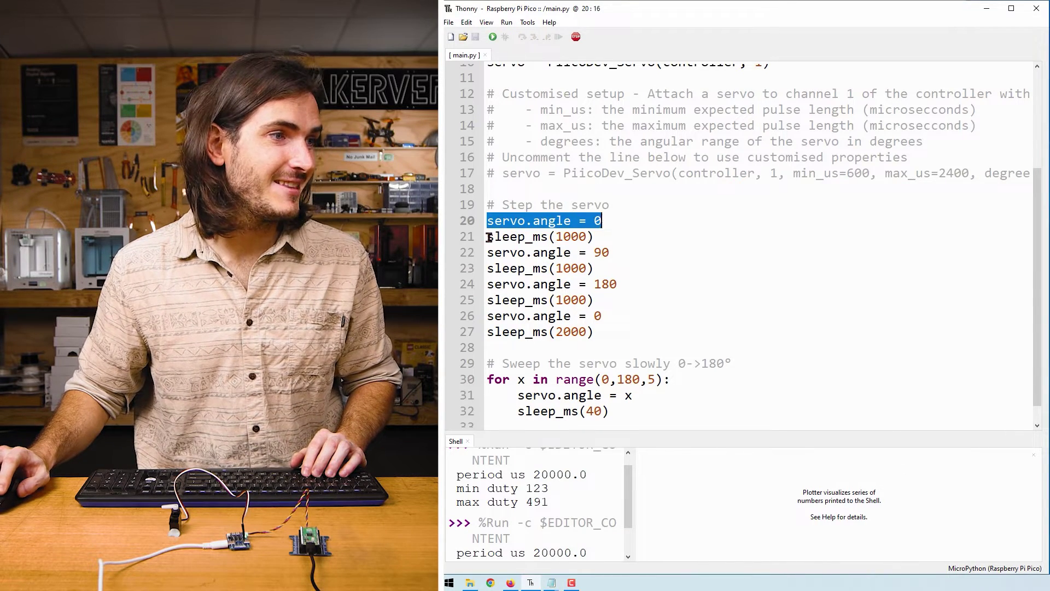
{"action": "left_click_drag", "start_coordinate": [487, 236], "coordinate": [594, 236]}
{"action": "left_click_drag", "start_coordinate": [488, 252], "coordinate": [622, 252]}
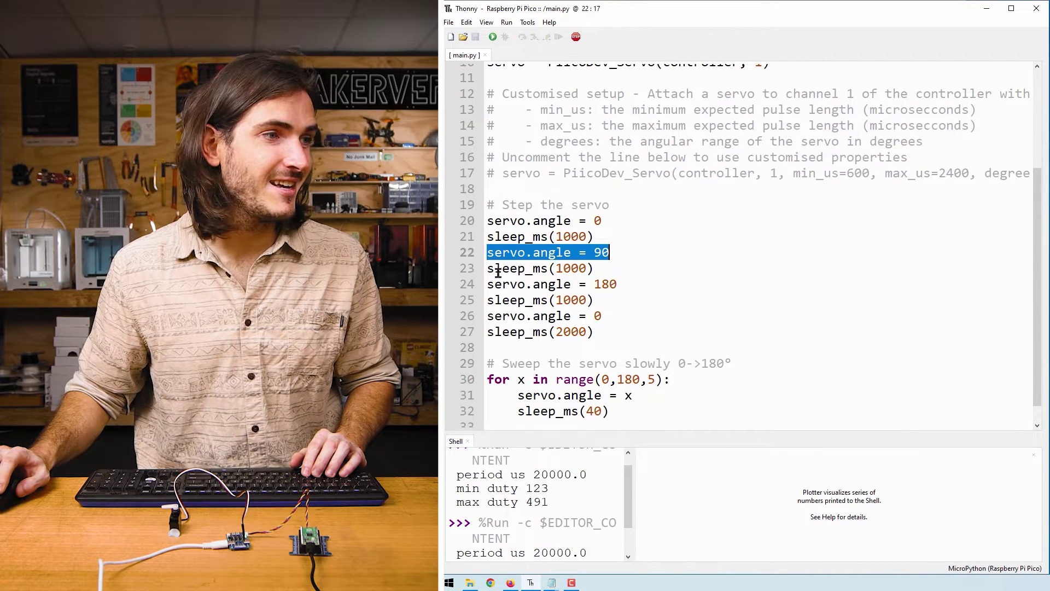
{"action": "left_click_drag", "start_coordinate": [487, 268], "coordinate": [605, 265]}
{"action": "left_click_drag", "start_coordinate": [488, 284], "coordinate": [632, 280]}
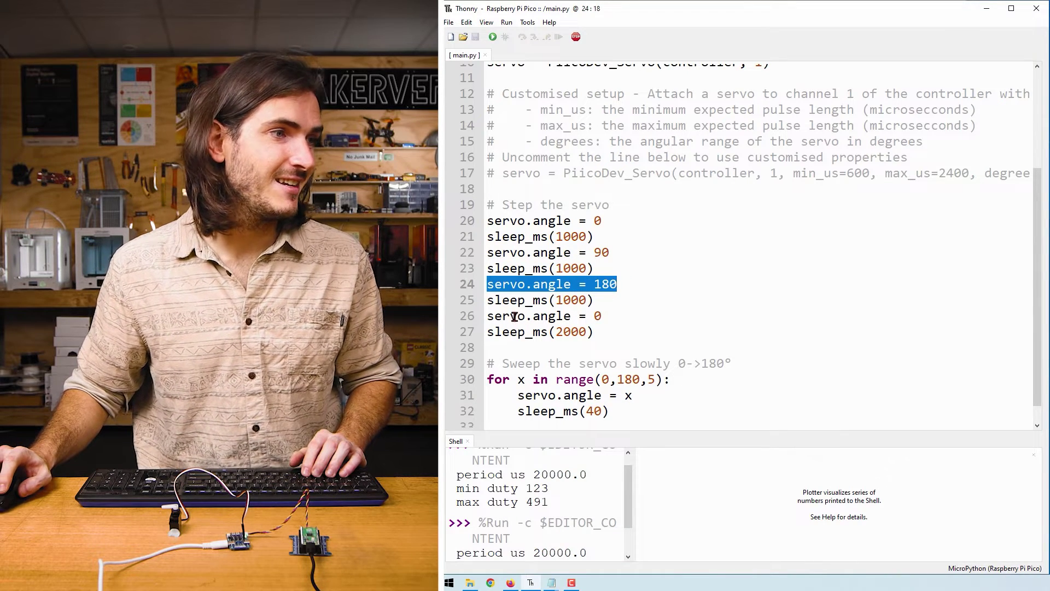
{"action": "left_click_drag", "start_coordinate": [487, 315], "coordinate": [635, 315]}
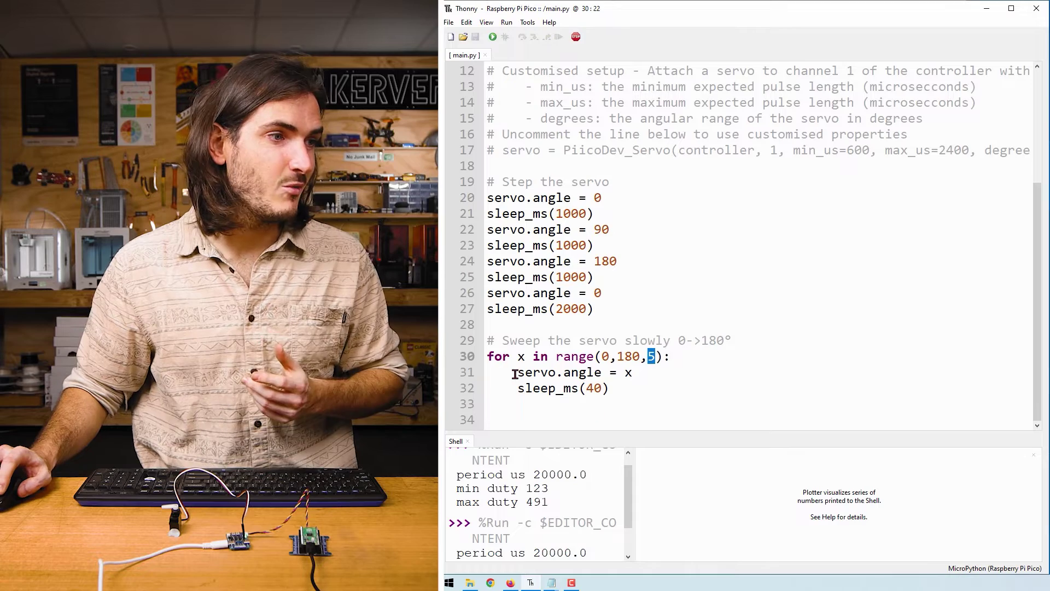
{"action": "left_click_drag", "start_coordinate": [518, 372], "coordinate": [636, 372]}
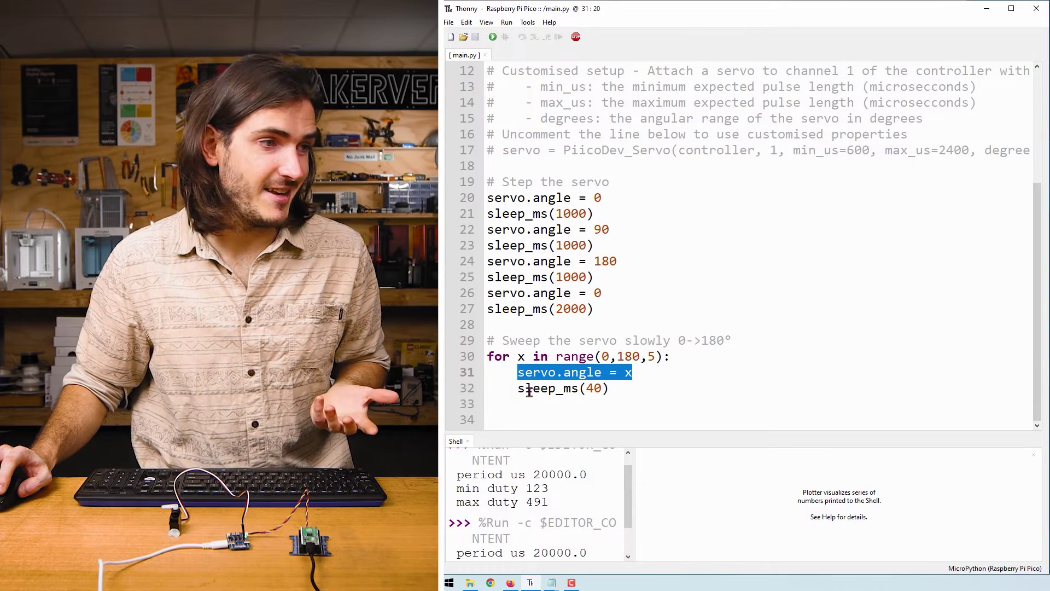
{"action": "left_click_drag", "start_coordinate": [518, 388], "coordinate": [615, 388]}
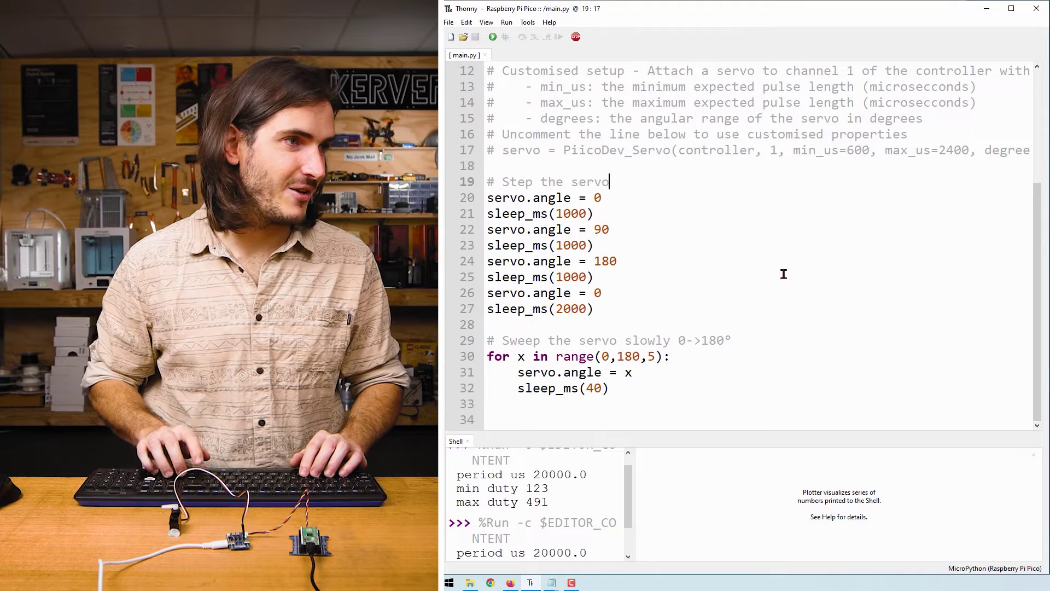
Loop the 0° and 90° steps under while True, deleting the 180° step and sweep
{"action": "key", "text": "Return"}
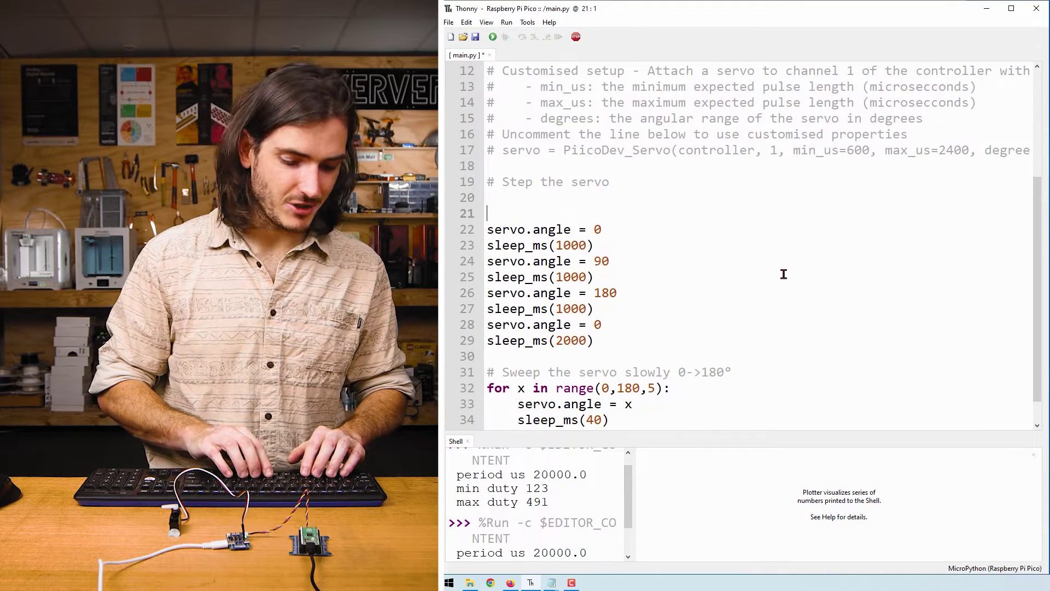
{"action": "key", "text": "Return"}
{"action": "type", "text": "while True"}
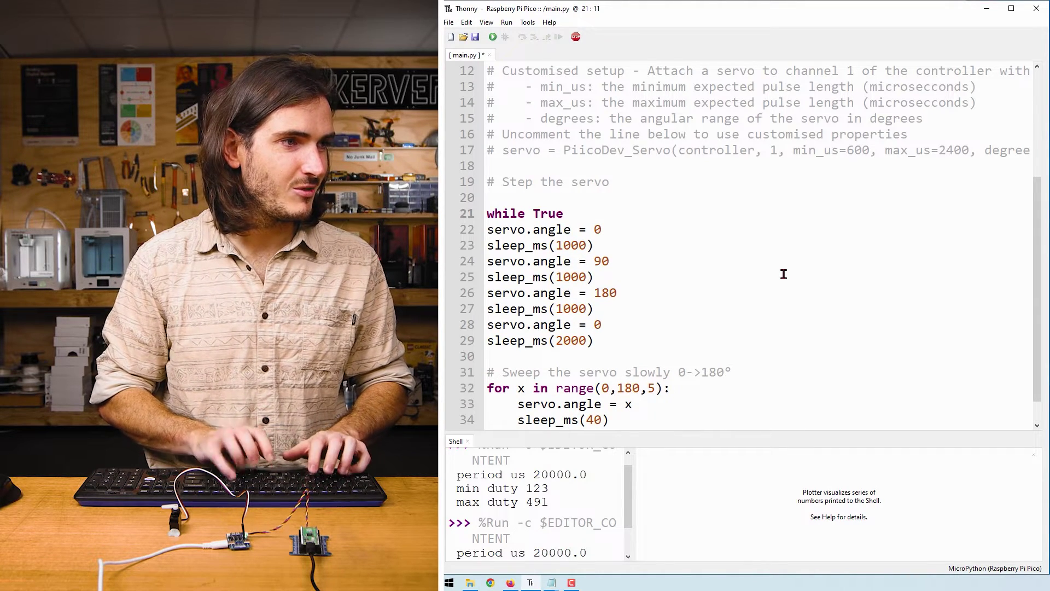
{"action": "type", "text": ":"}
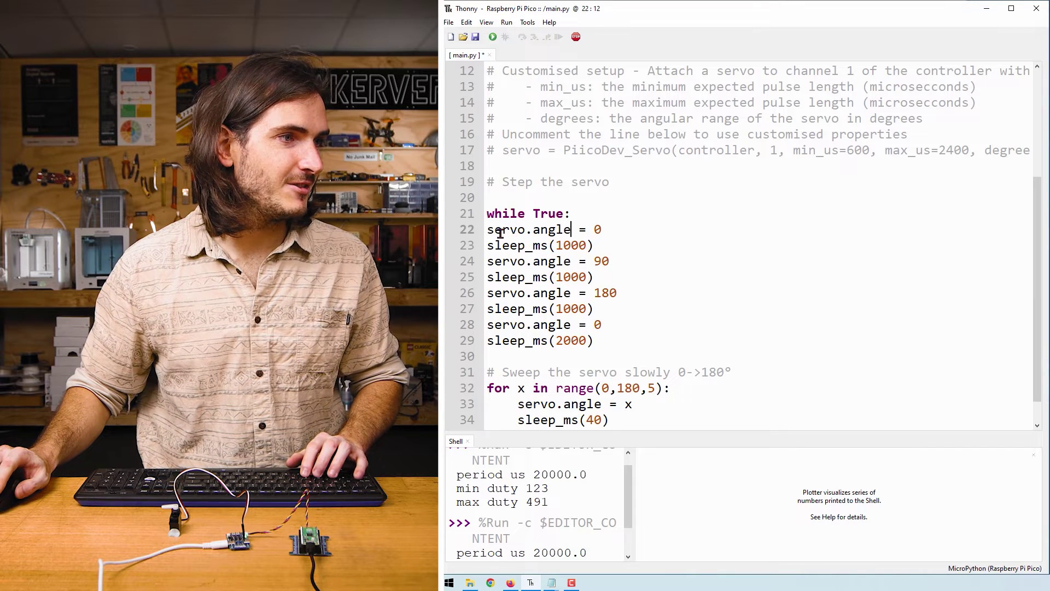
{"action": "left_click_drag", "start_coordinate": [487, 230], "coordinate": [625, 273]}
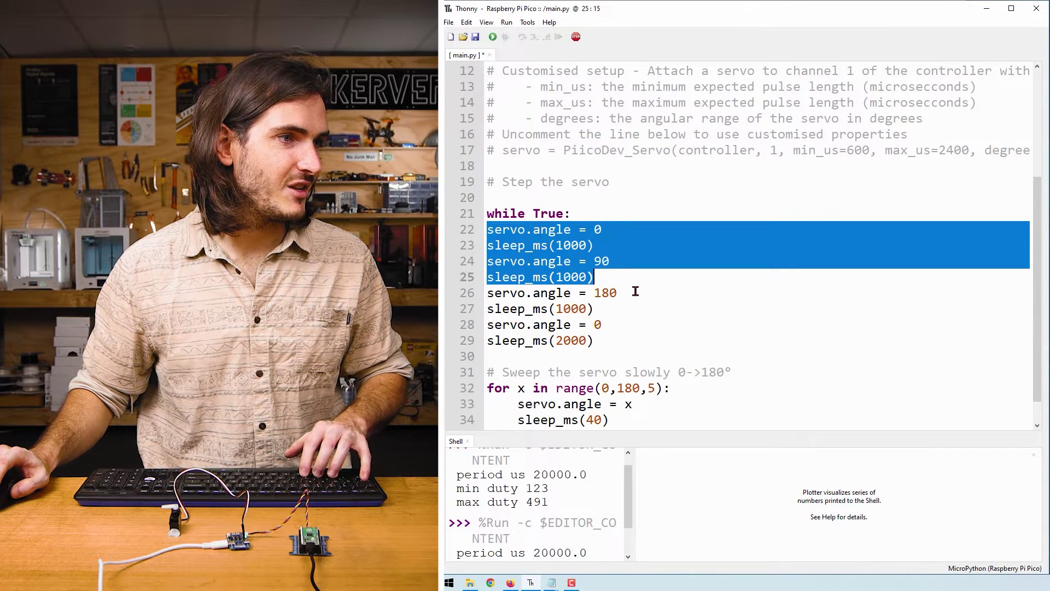
{"action": "key", "text": "Tab"}
{"action": "scroll", "coordinate": [622, 359], "scroll_direction": "down", "scroll_amount": 1}
{"action": "left_click", "coordinate": [621, 293]}
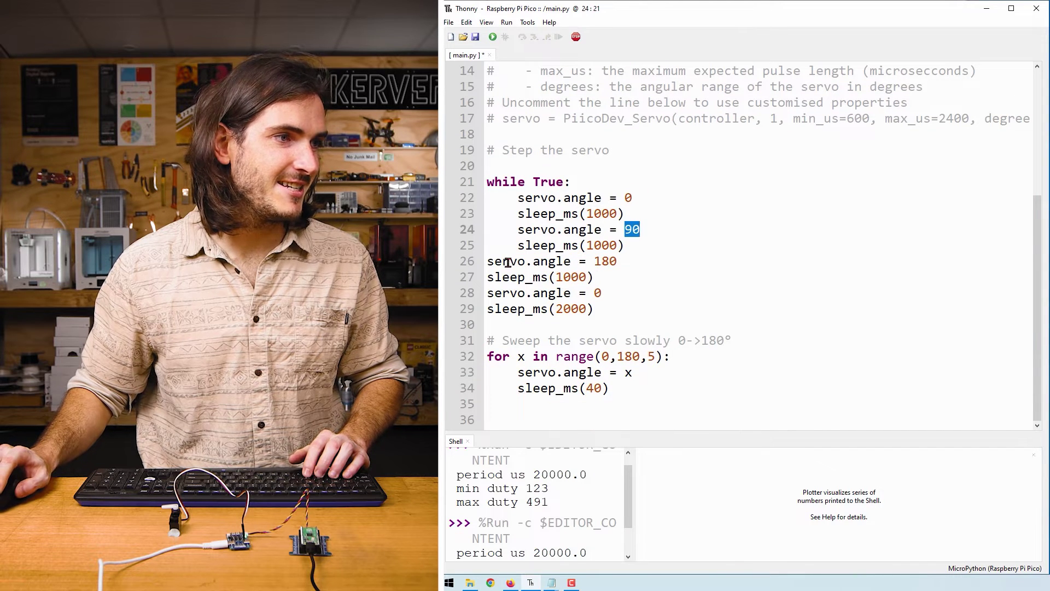
{"action": "left_click_drag", "start_coordinate": [487, 261], "coordinate": [633, 394]}
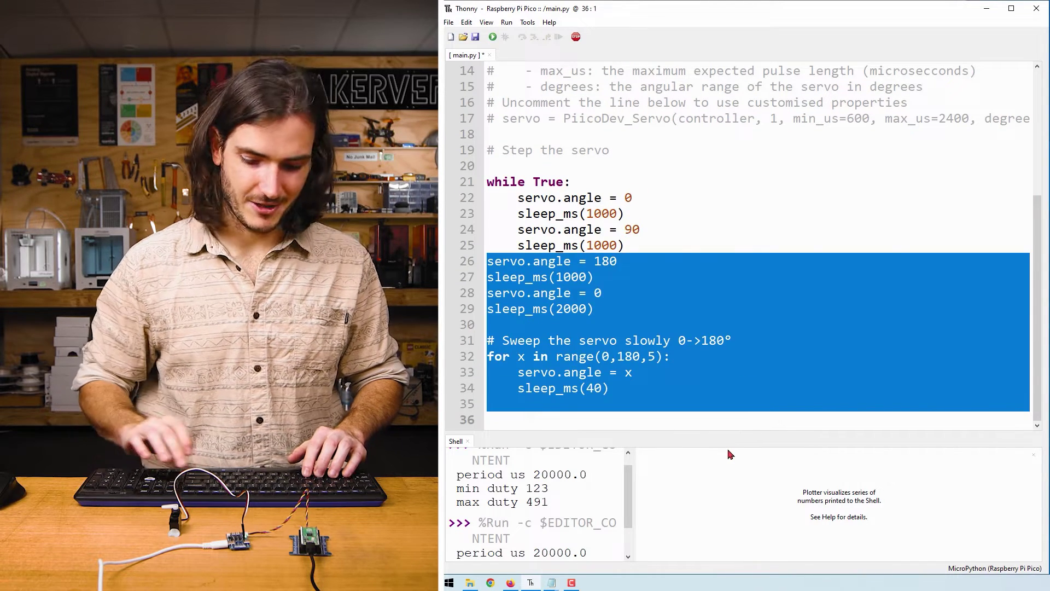
{"action": "key", "text": "Delete"}
{"action": "key", "text": "BackSpace"}
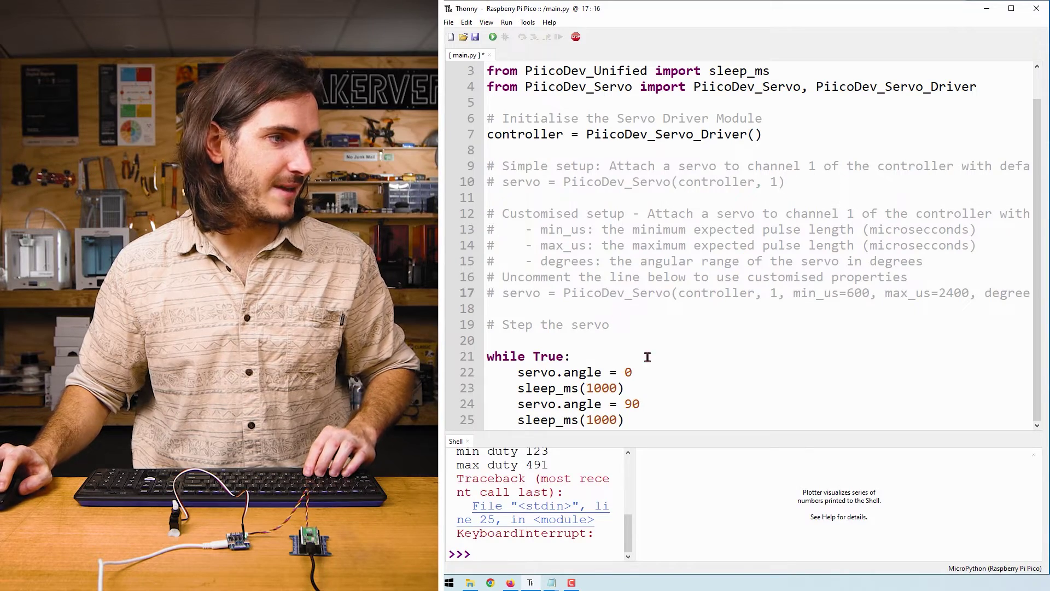
Uncomment line 17 so the servo uses min_us=600, max_us=2400, degrees=180
{"action": "key", "text": "alt+4"}
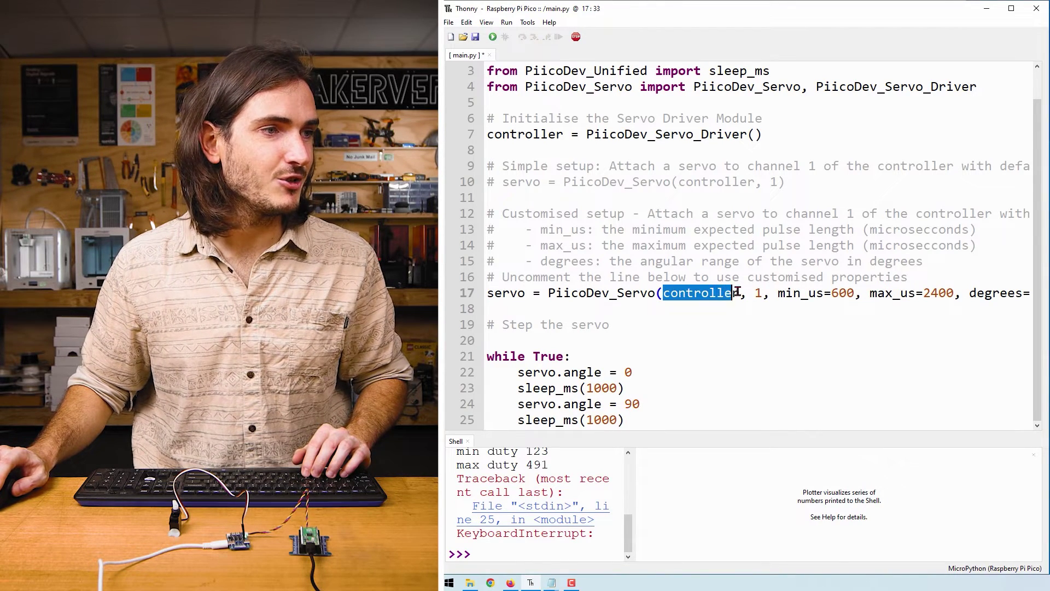
{"action": "left_click_drag", "start_coordinate": [778, 292], "coordinate": [970, 293]}
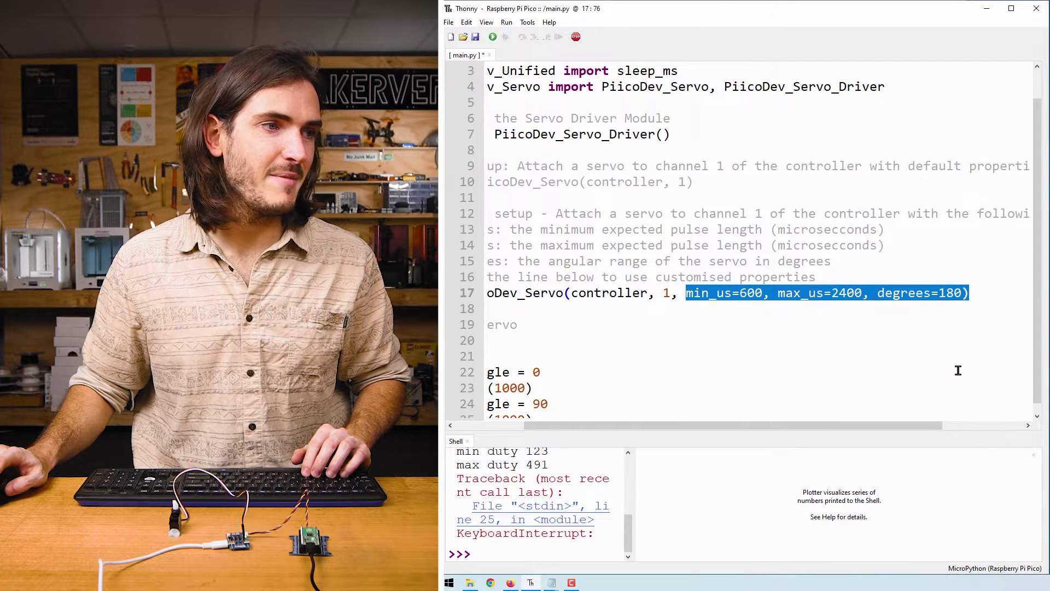
{"action": "left_click", "coordinate": [685, 293]}
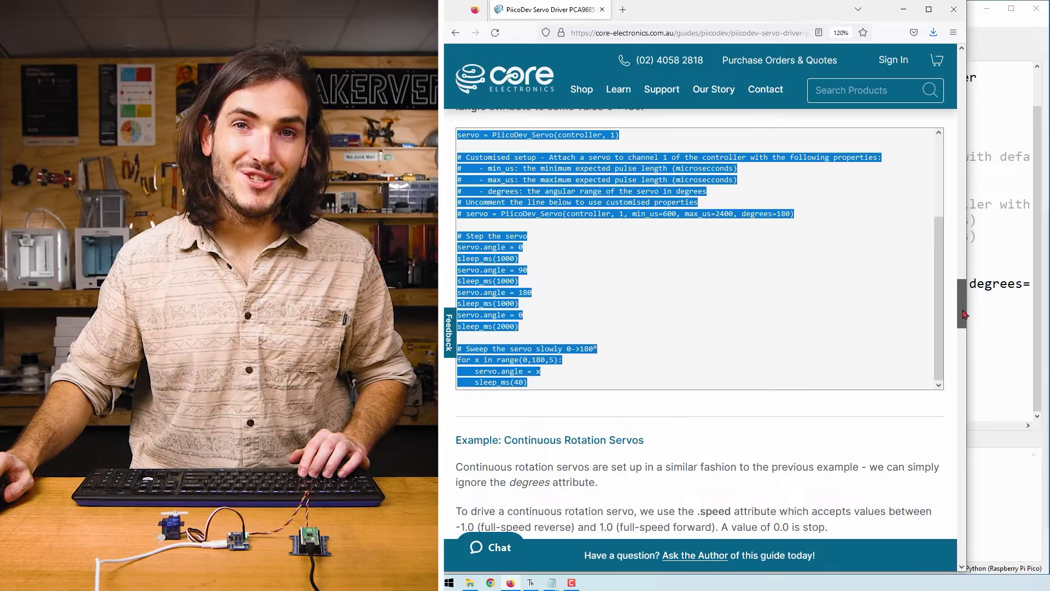
{"action": "scroll", "coordinate": [698, 329], "scroll_direction": "down", "scroll_amount": 5}
{"action": "scroll", "coordinate": [697, 328], "scroll_direction": "down", "scroll_amount": 3}
{"action": "scroll", "coordinate": [698, 328], "scroll_direction": "down", "scroll_amount": 1}
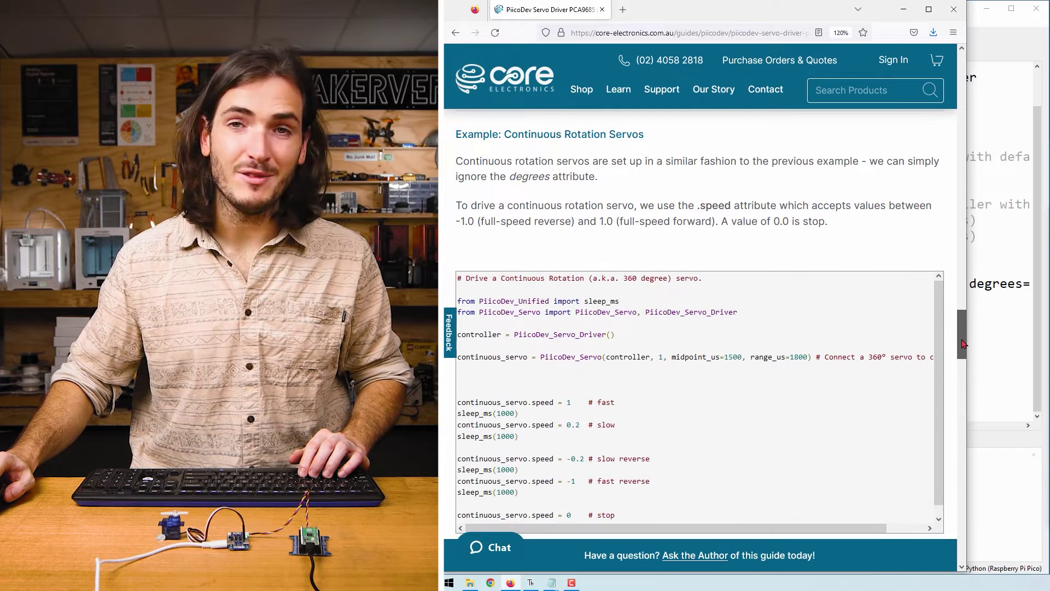
{"action": "scroll", "coordinate": [698, 369], "scroll_direction": "down", "scroll_amount": 1}
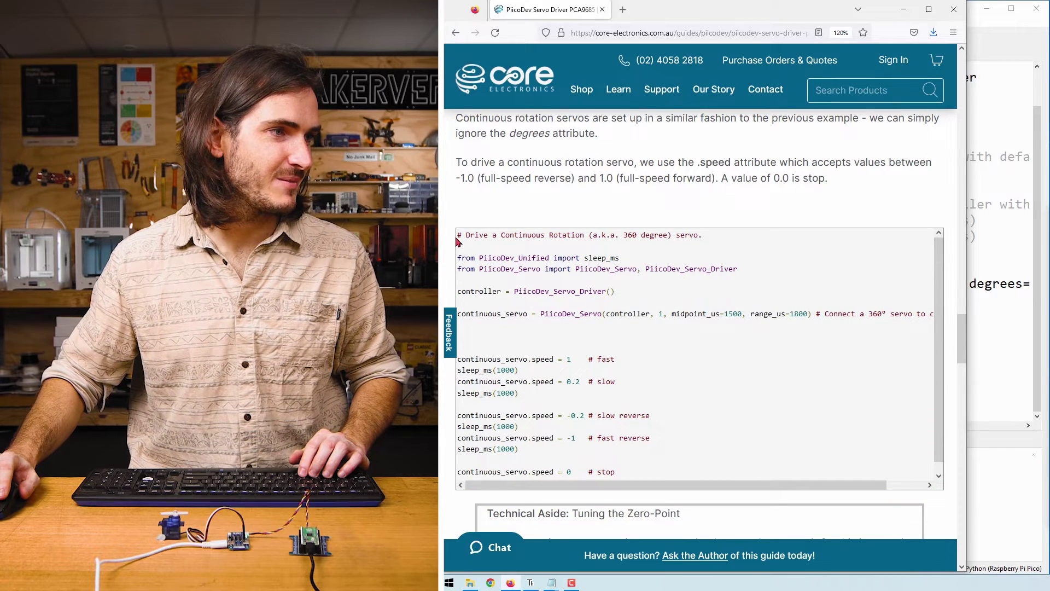
Select and copy the whole continuous rotation servo example code
{"action": "left_click_drag", "start_coordinate": [459, 235], "coordinate": [665, 443]}
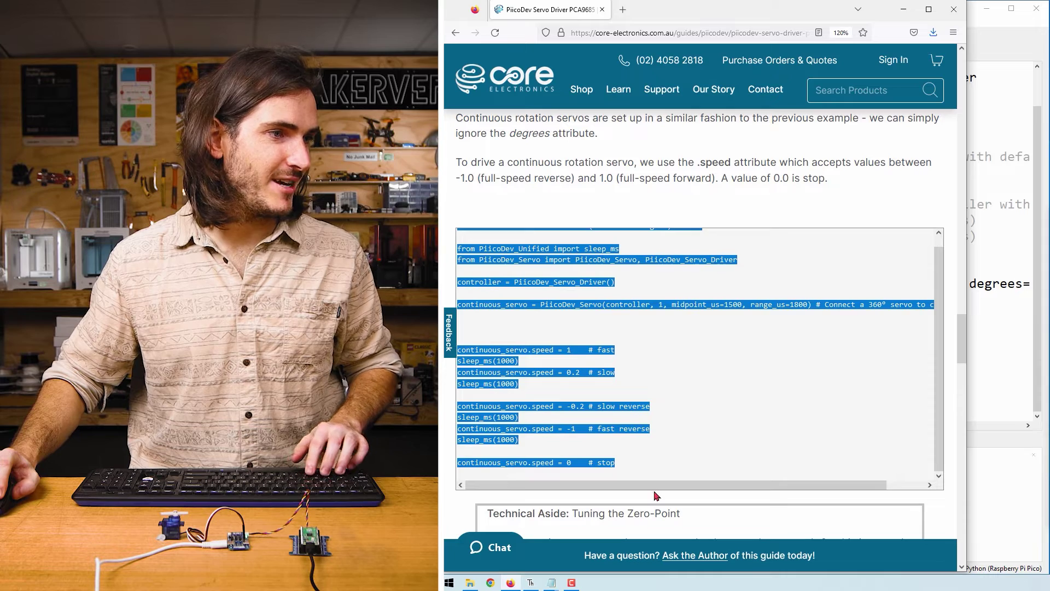
{"action": "key", "text": "ctrl+c"}
Overwrite main.py with the continuous rotation example and run it
{"action": "left_click", "coordinate": [530, 583]}
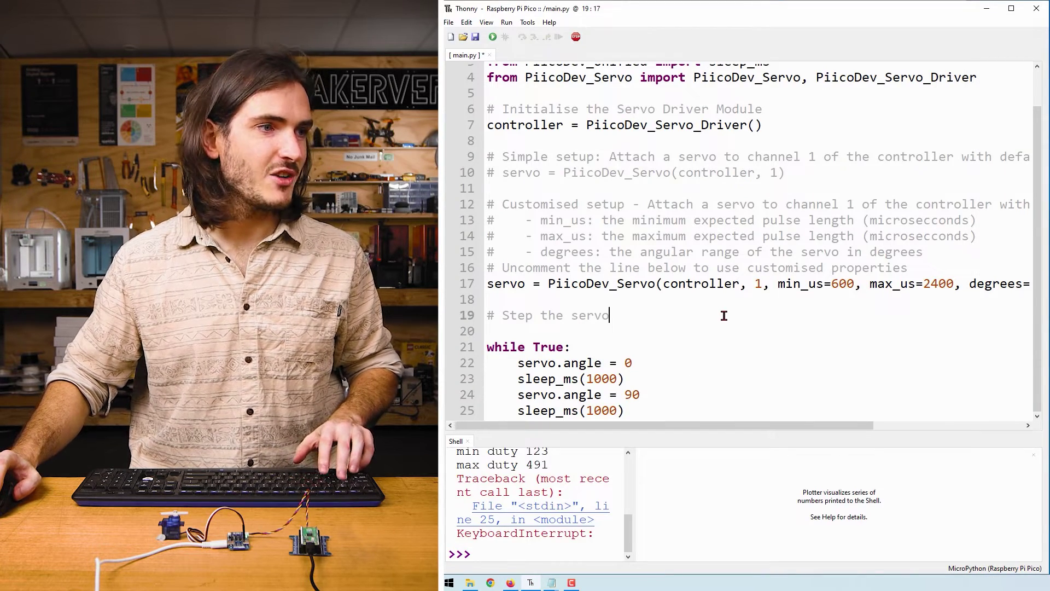
{"action": "key", "text": "ctrl+a"}
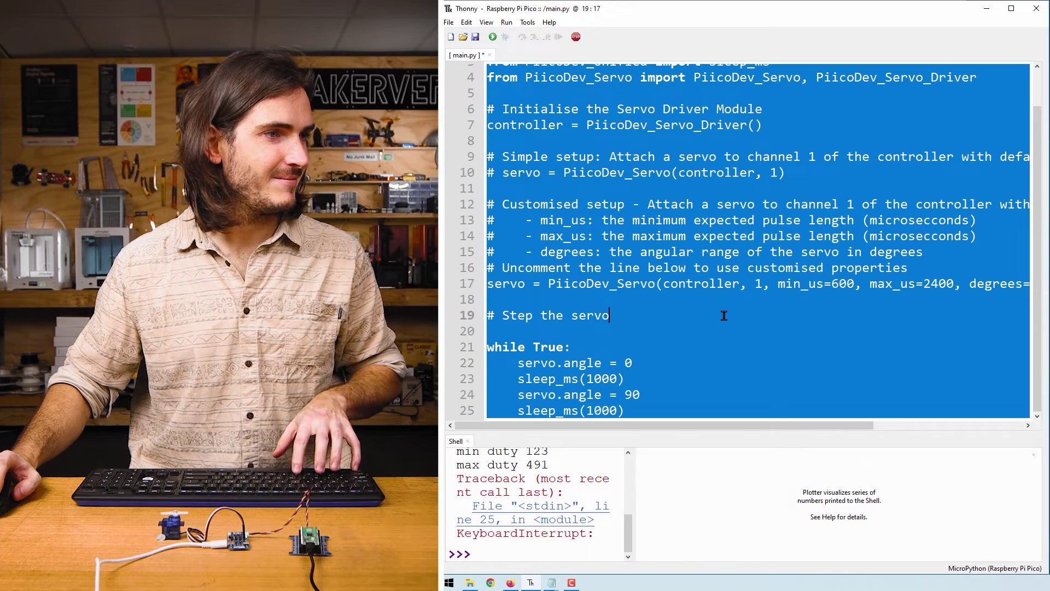
{"action": "key", "text": "ctrl+v"}
{"action": "key", "text": "F5"}
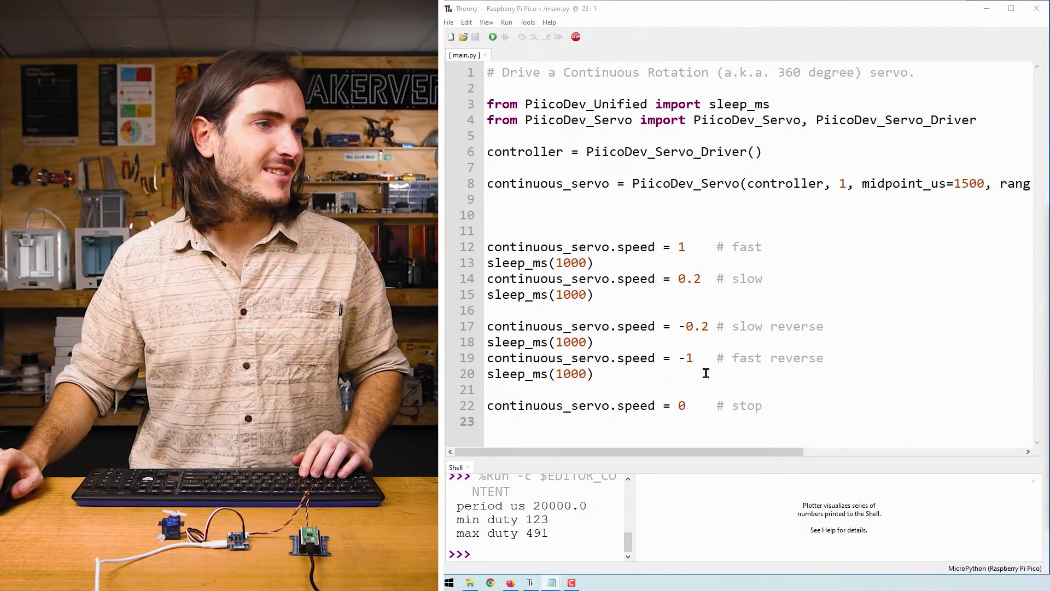
Highlight the continuous_servo name and the speed values 1 and 0
{"action": "left_click_drag", "start_coordinate": [486, 247], "coordinate": [616, 246]}
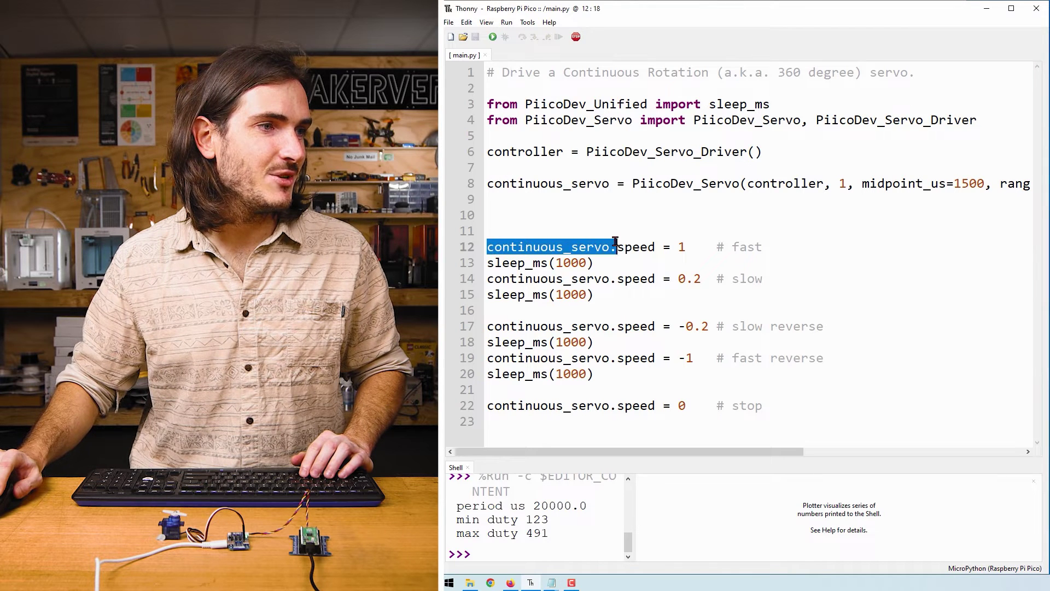
{"action": "double_click", "coordinate": [681, 246]}
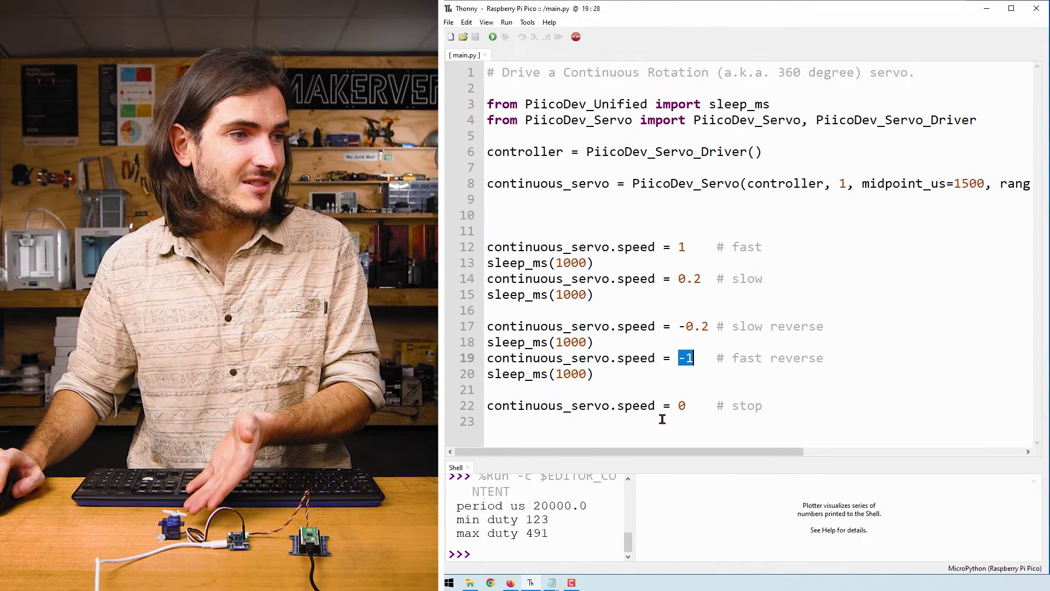
{"action": "double_click", "coordinate": [680, 406]}
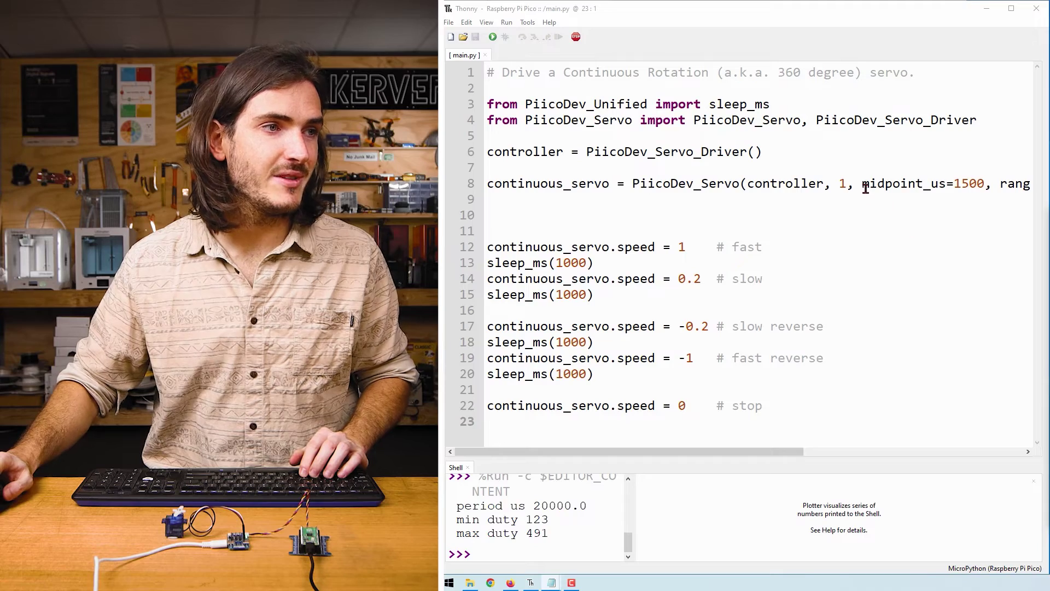
Highlight the midpoint value 1500 on line 8 and the stop command on line 22
{"action": "left_click_drag", "start_coordinate": [863, 184], "coordinate": [975, 183]}
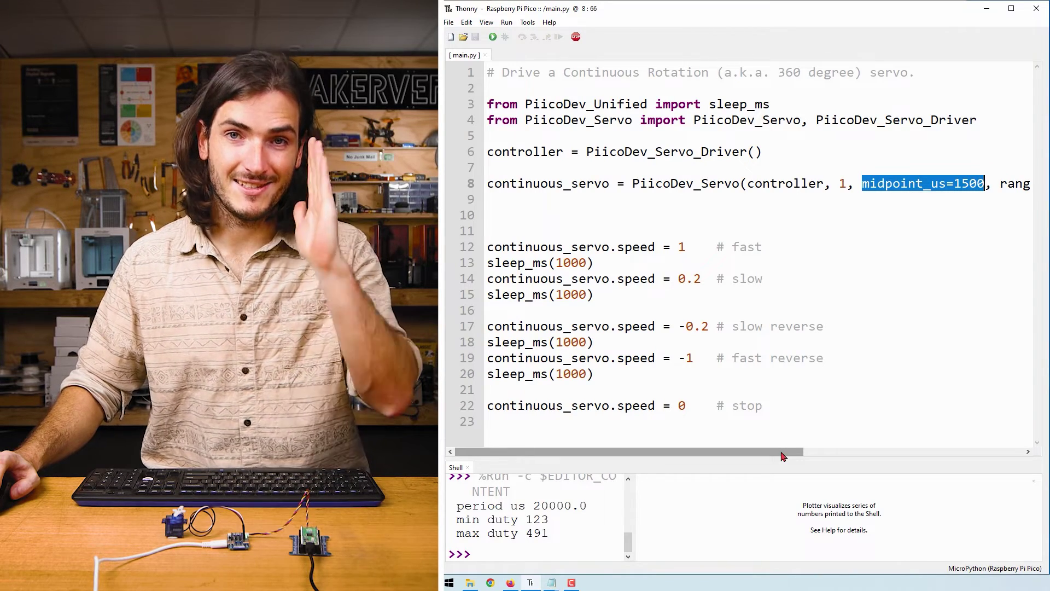
{"action": "double_click", "coordinate": [969, 183]}
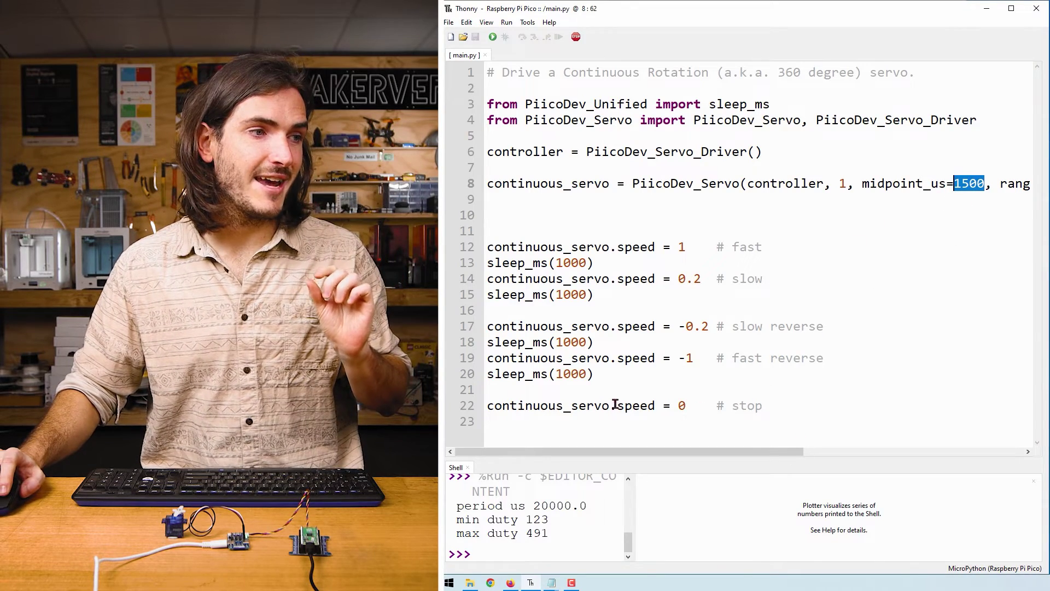
{"action": "left_click_drag", "start_coordinate": [611, 406], "coordinate": [697, 406]}
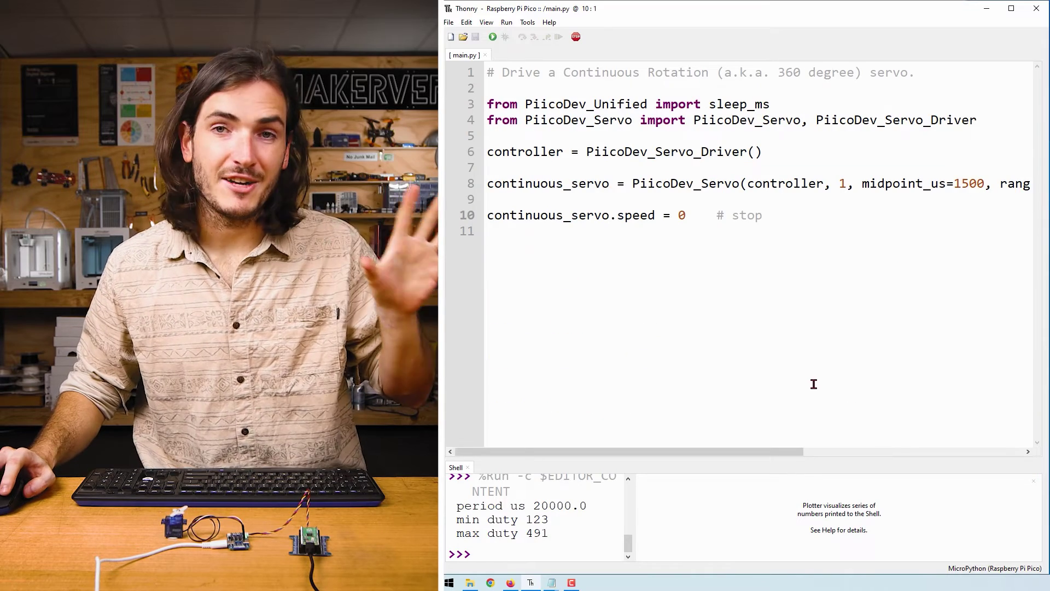
Try midpoint_us 1600, then 1450, running the script after each change
{"action": "left_click_drag", "start_coordinate": [686, 215], "coordinate": [601, 217]}
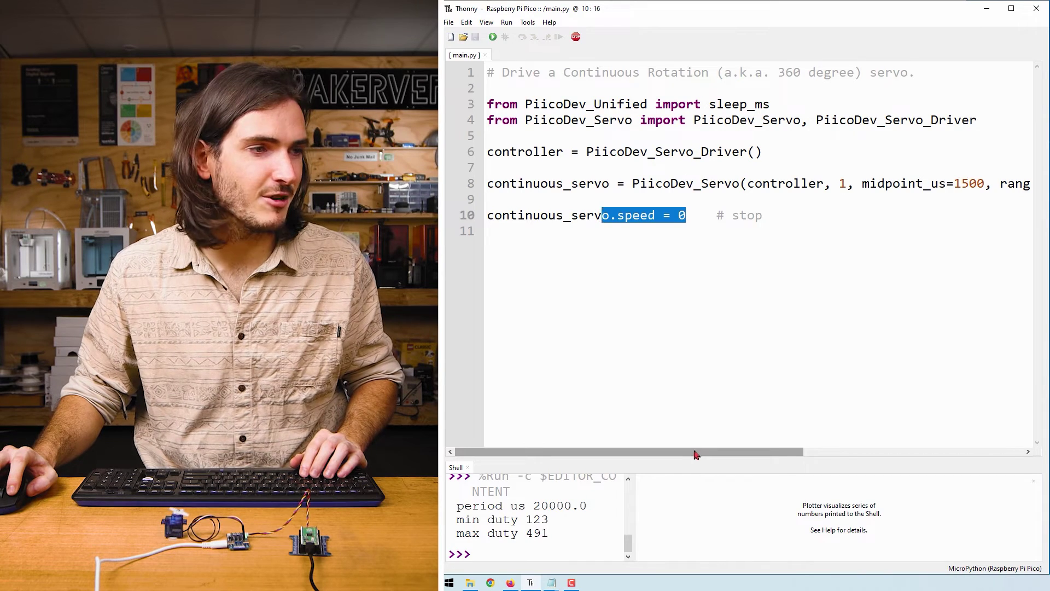
{"action": "left_click_drag", "start_coordinate": [696, 453], "coordinate": [734, 453]}
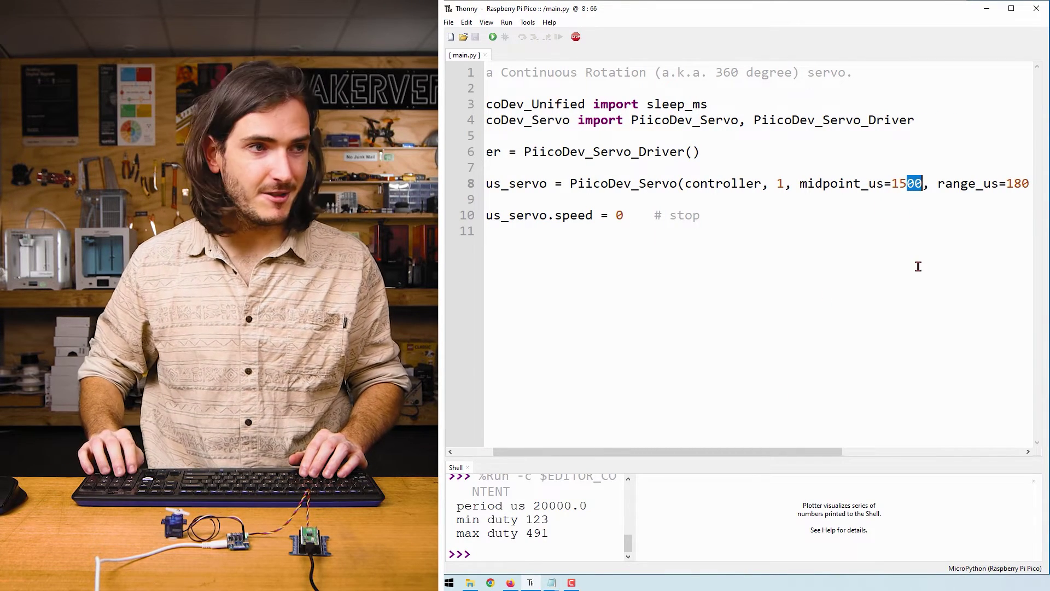
{"action": "key", "text": "shift+Right"}
{"action": "type", "text": "6"}
{"action": "key", "text": "F5"}
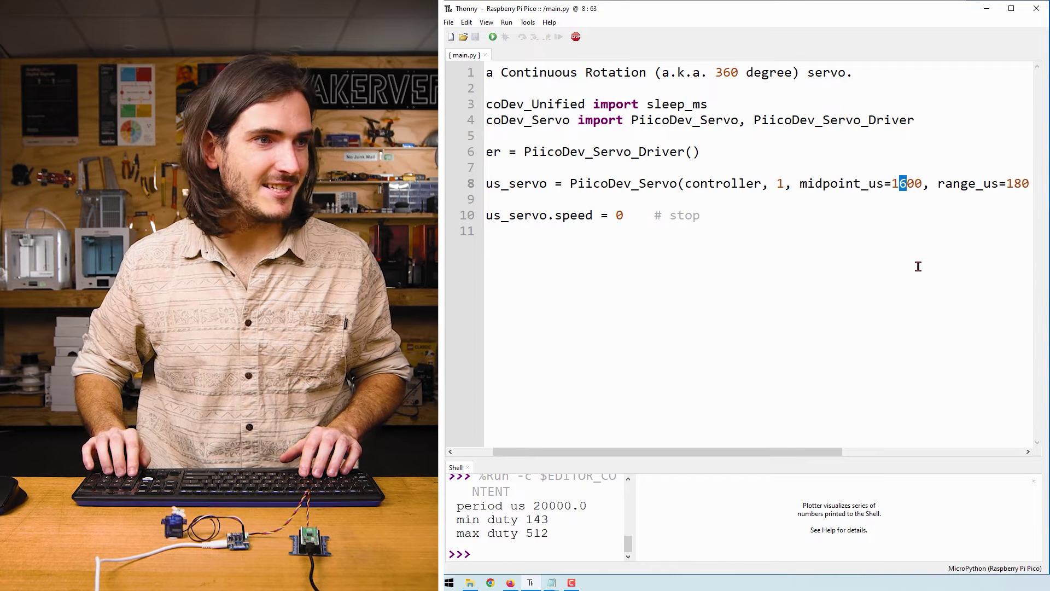
{"action": "type", "text": "0"}
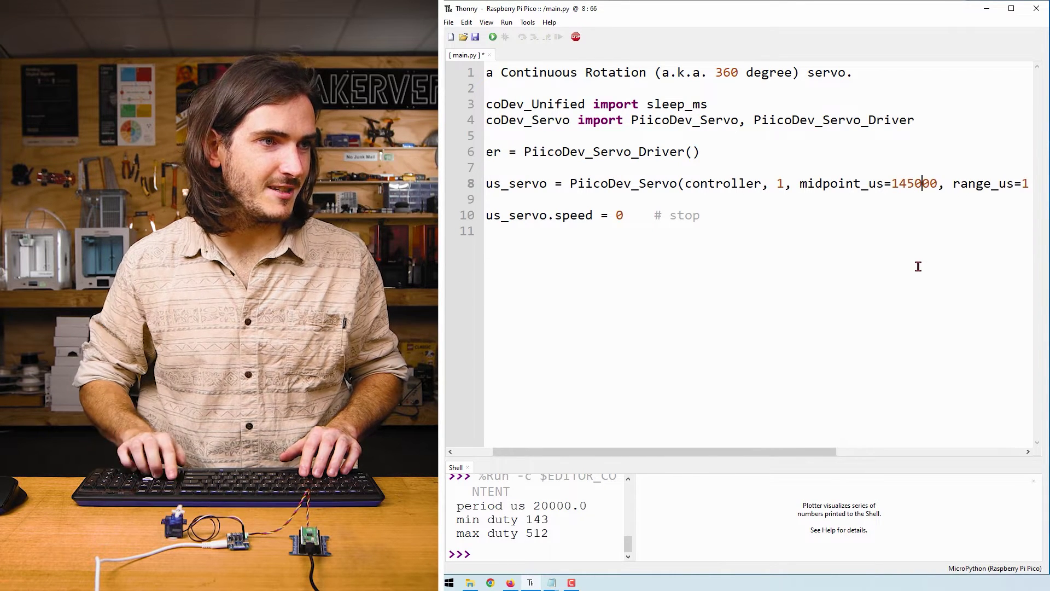
{"action": "key", "text": "F5"}
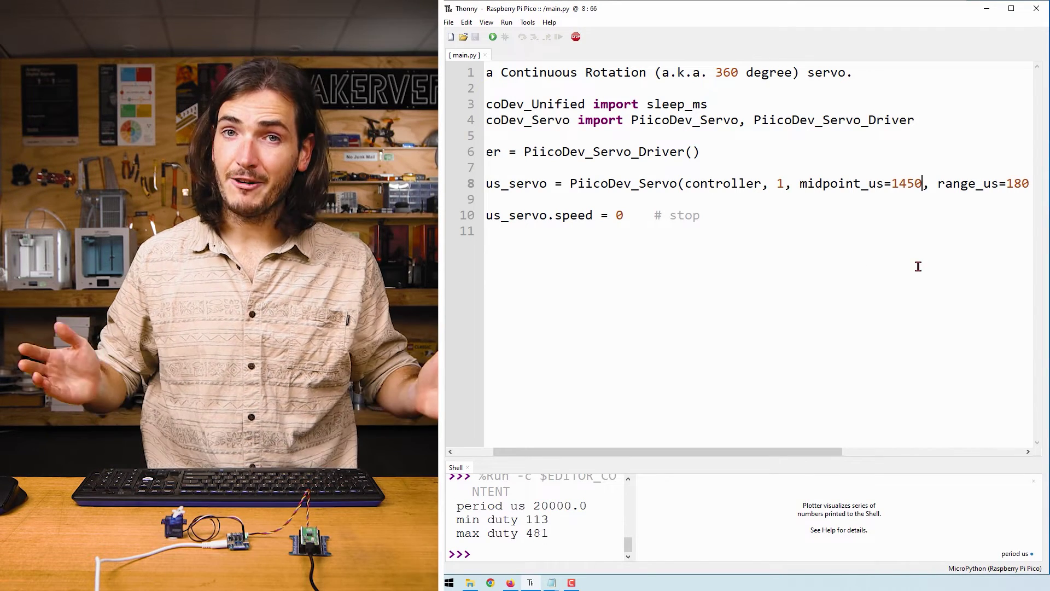
{"action": "double_click", "coordinate": [907, 183]}
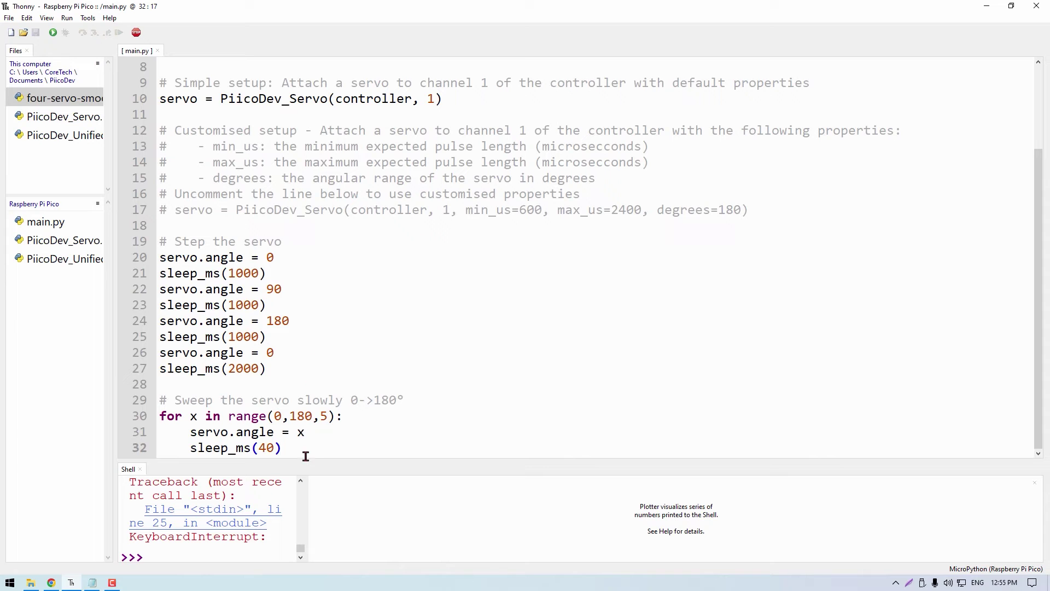
Delete the old example code and duplicate the servo1 setup line for channels 2–4
{"action": "left_click_drag", "start_coordinate": [282, 447], "coordinate": [78, 121]}
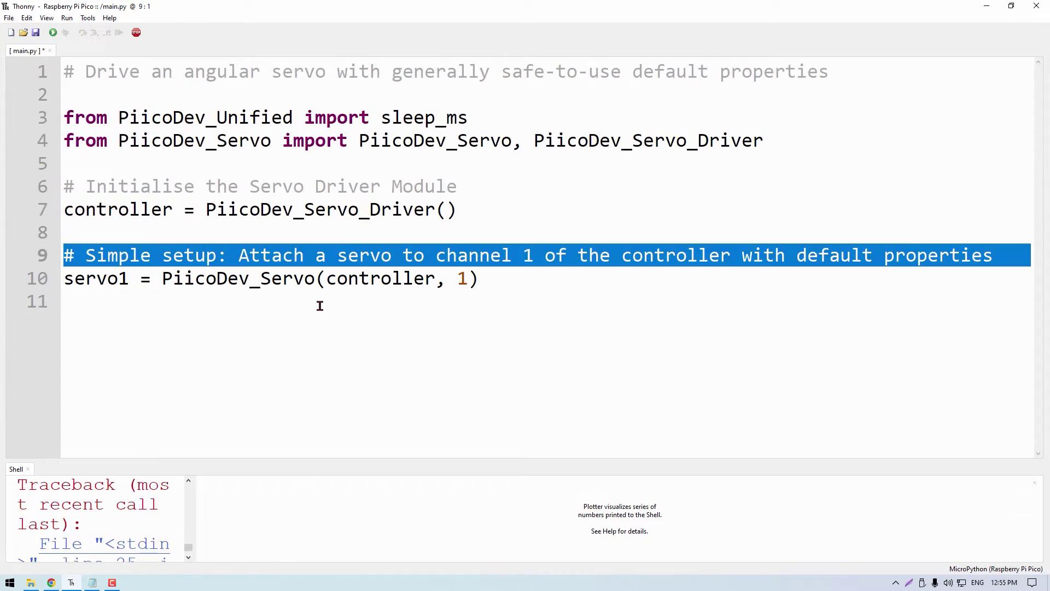
{"action": "type", "text": "#"}
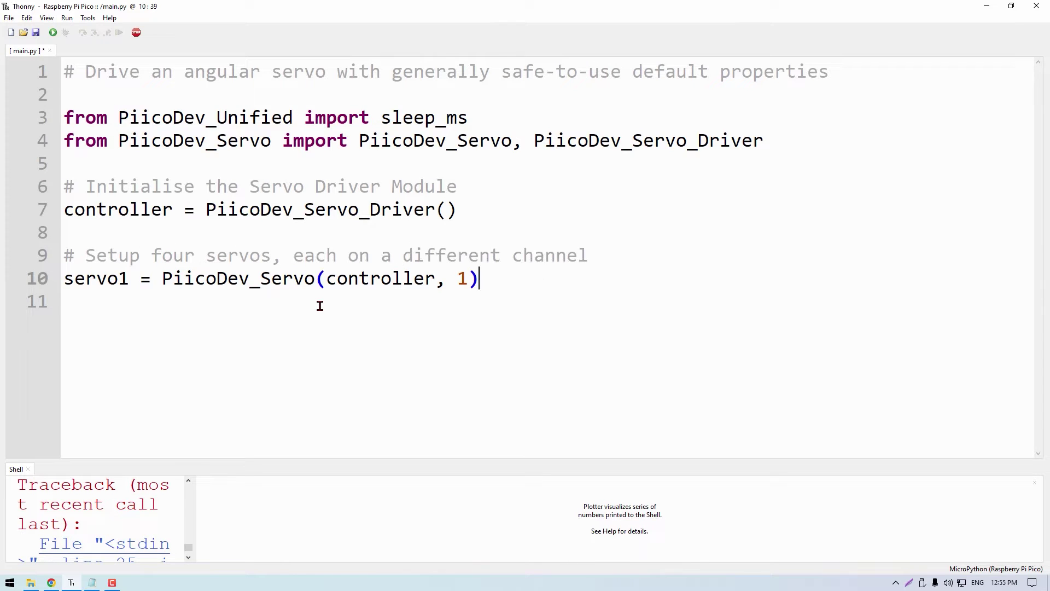
{"action": "key", "text": "ctrl+c"}
{"action": "key", "text": "ctrl+v"}
{"action": "key", "text": "ctrl+v"}
{"action": "key", "text": "ctrl+v"}
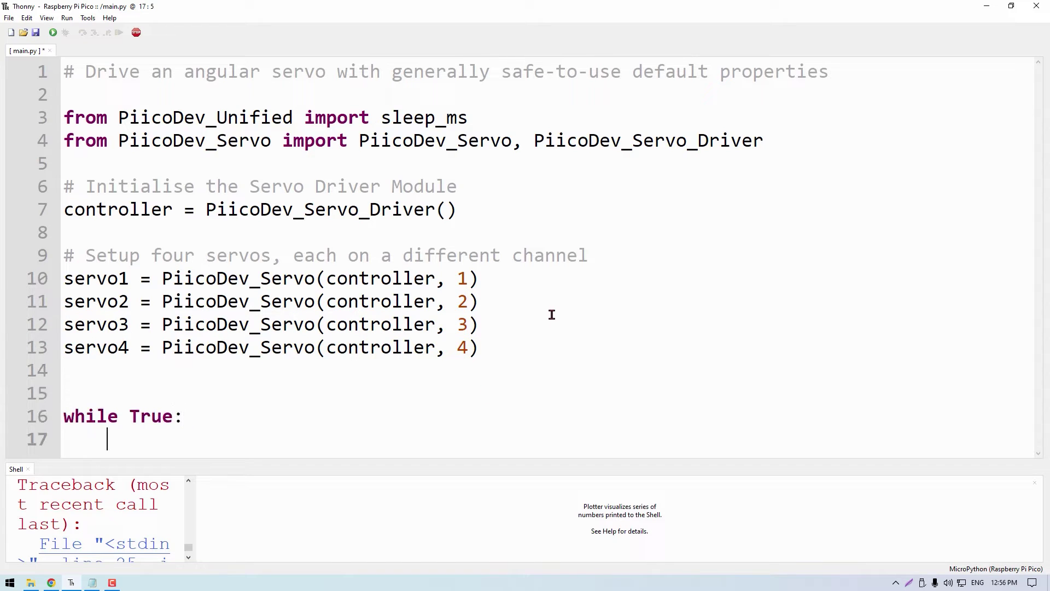
{"action": "type", "text": "servo1.angle = 0"}
Write a while True loop moving servo1–servo4 in turn, with sleep_ms(500) after each move
{"action": "key", "text": "ctrl+d"}
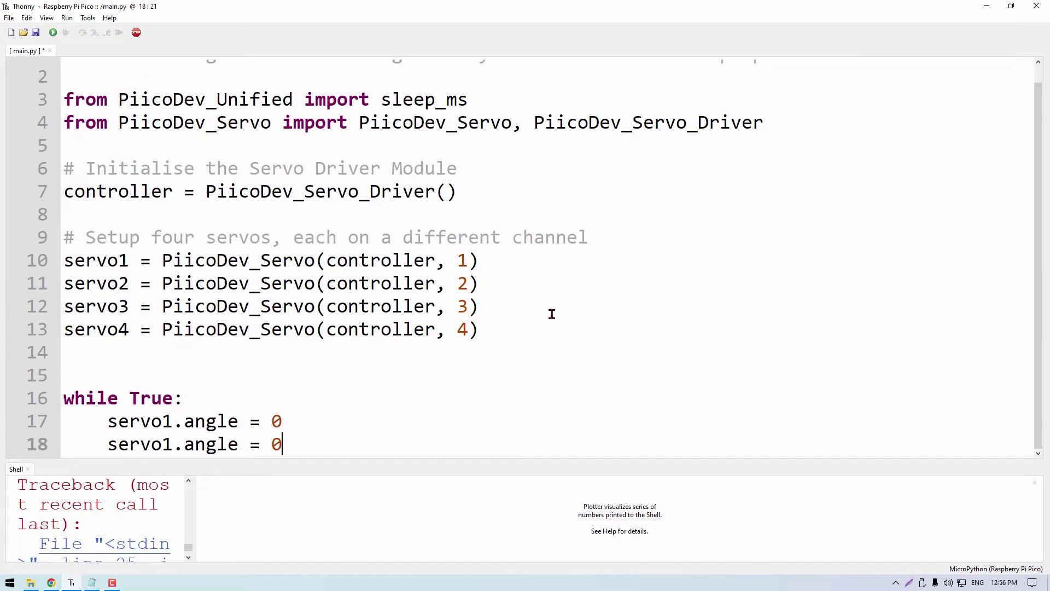
{"action": "type", "text": "2"}
{"action": "key", "text": "ctrl+v"}
{"action": "key", "text": "ctrl+v"}
{"action": "double_click", "coordinate": [168, 421]}
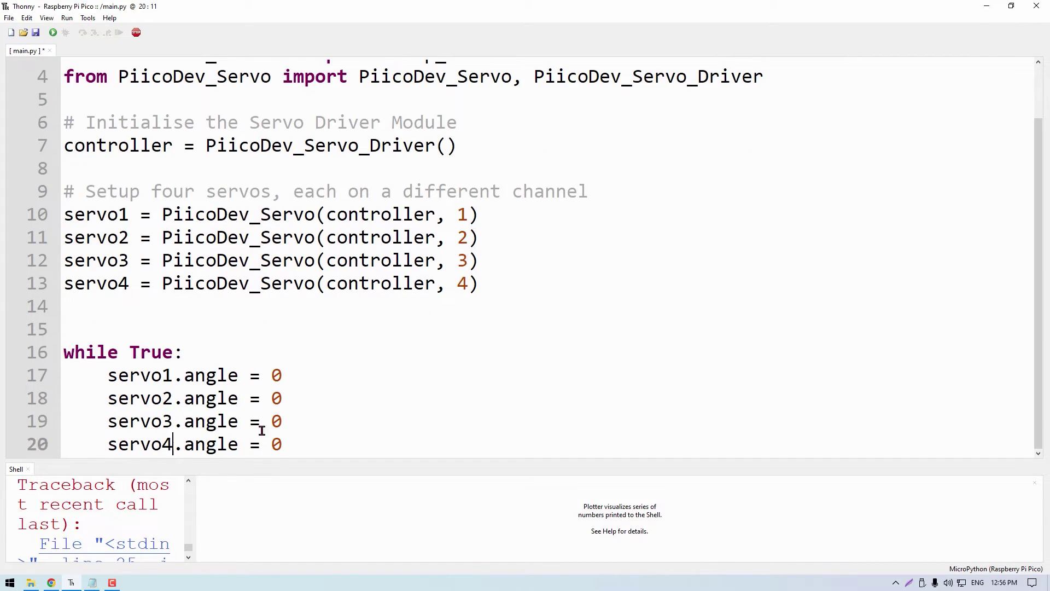
{"action": "type", "text": "_ms(500)"}
{"action": "key", "text": "shift+Home"}
{"action": "key", "text": "ctrl+c"}
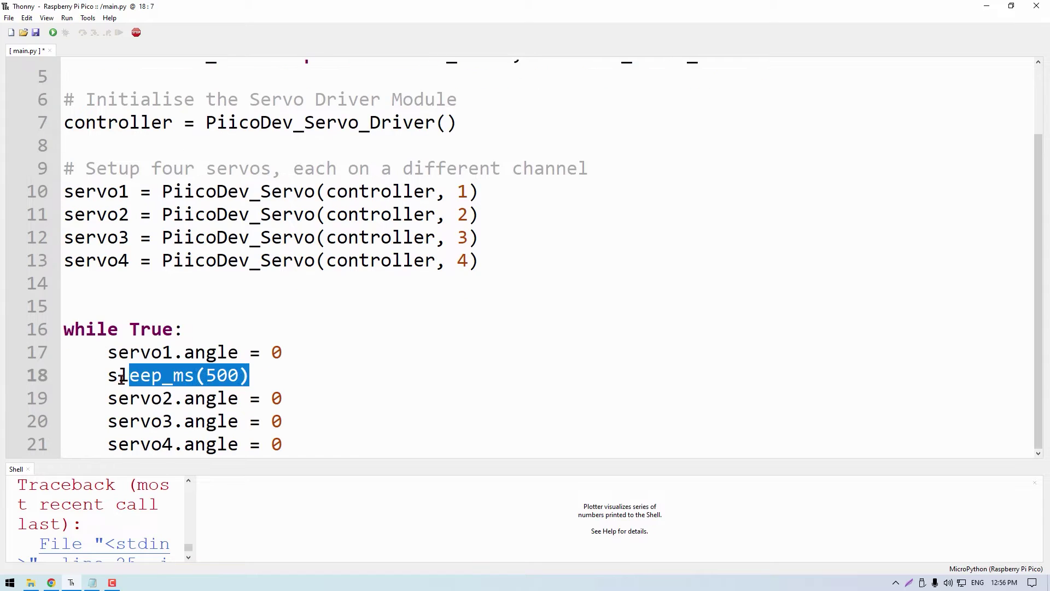
{"action": "key", "text": "ctrl+v"}
{"action": "key", "text": "ctrl+v"}
{"action": "key", "text": "ctrl+v"}
{"action": "left_click_drag", "start_coordinate": [108, 306], "coordinate": [249, 169]}
{"action": "key", "text": "ctrl+c"}
{"action": "left_click", "coordinate": [108, 397]}
{"action": "key", "text": "ctrl+v"}
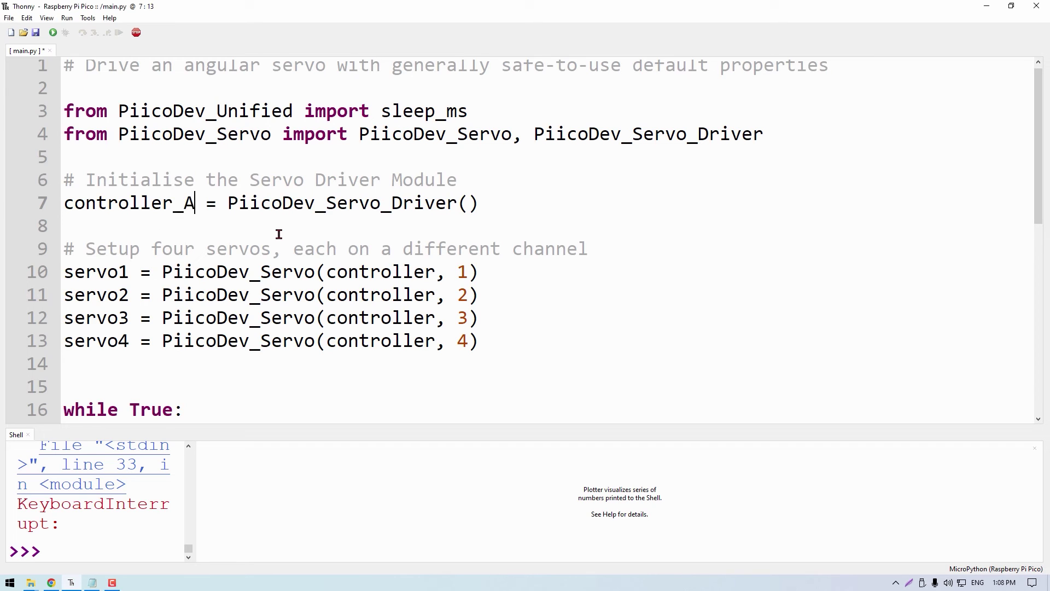
Rename controller to controller_A on the servo setup lines
{"action": "double_click", "coordinate": [107, 203]}
{"action": "key", "text": "ctrl+c"}
{"action": "double_click", "coordinate": [380, 271]}
{"action": "key", "text": "ctrl+v"}
{"action": "double_click", "coordinate": [374, 319]}
{"action": "key", "text": "ctrl+v"}
{"action": "double_click", "coordinate": [380, 340]}
{"action": "key", "text": "ctrl+v"}
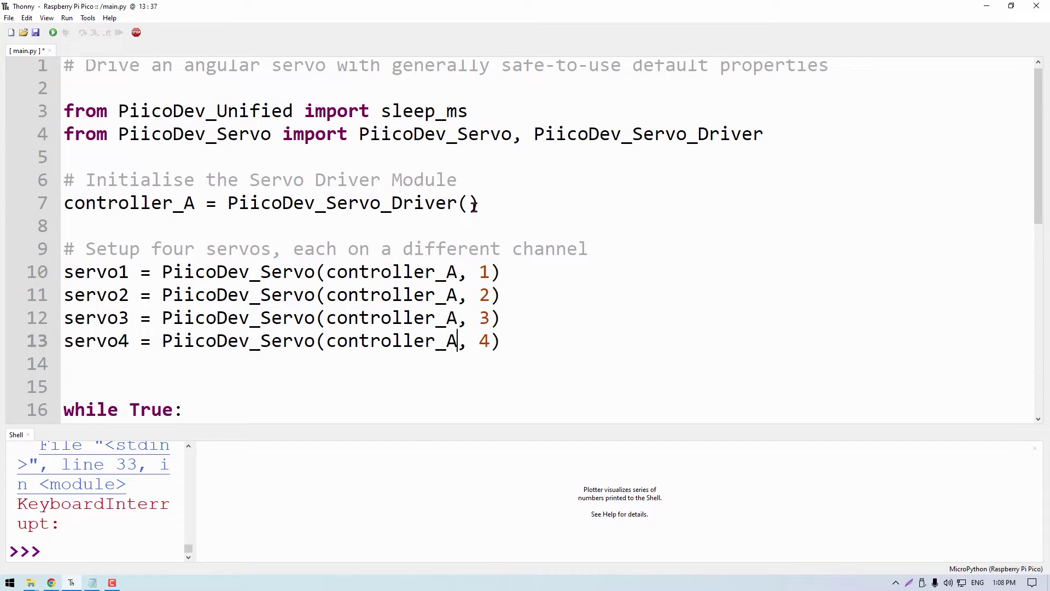
{"action": "type", "text": "asw=[0,0"}
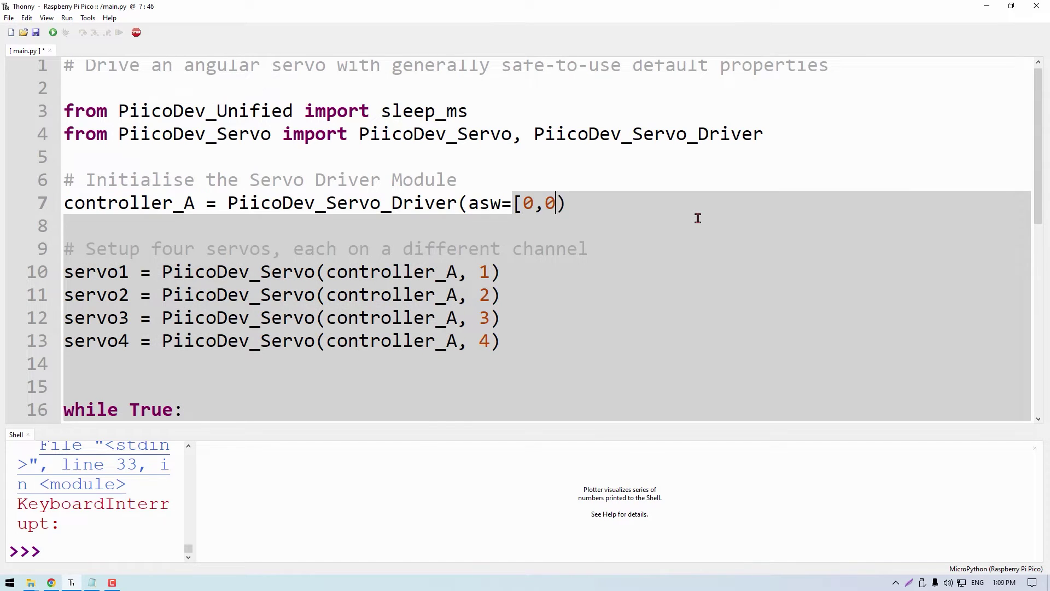
{"action": "type", "text": "]"}
Set controller_A to asw=[0,0] and duplicate it as controller_B with asw=[1,0]
{"action": "key", "text": "Home"}
{"action": "key", "text": "shift+End"}
{"action": "key", "text": "ctrl+c"}
{"action": "key", "text": "End"}
{"action": "key", "text": "Return"}
{"action": "key", "text": "ctrl+v"}
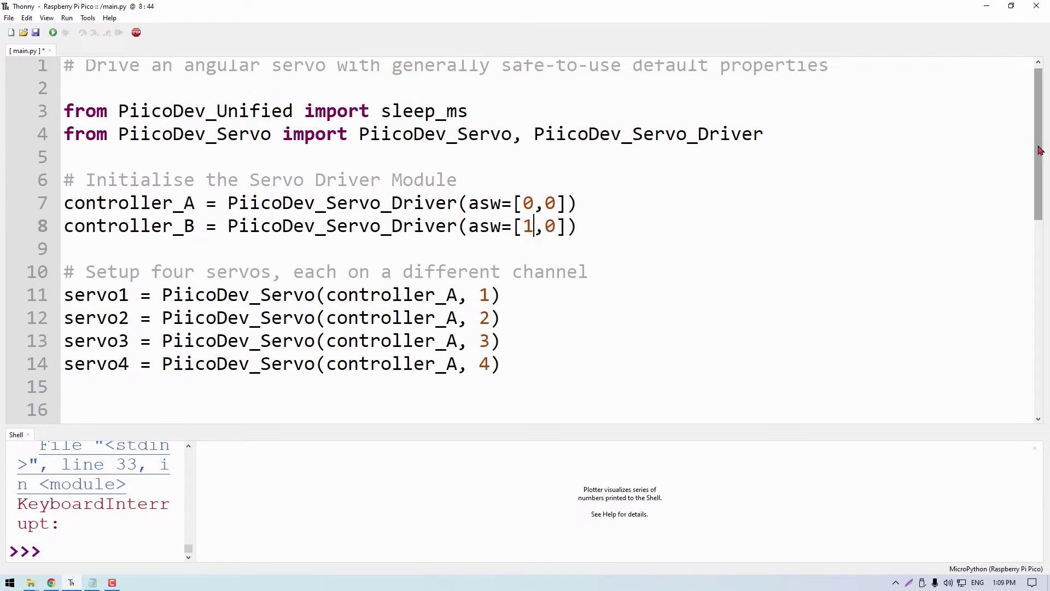
{"action": "left_click_drag", "start_coordinate": [1040, 150], "coordinate": [1040, 209]}
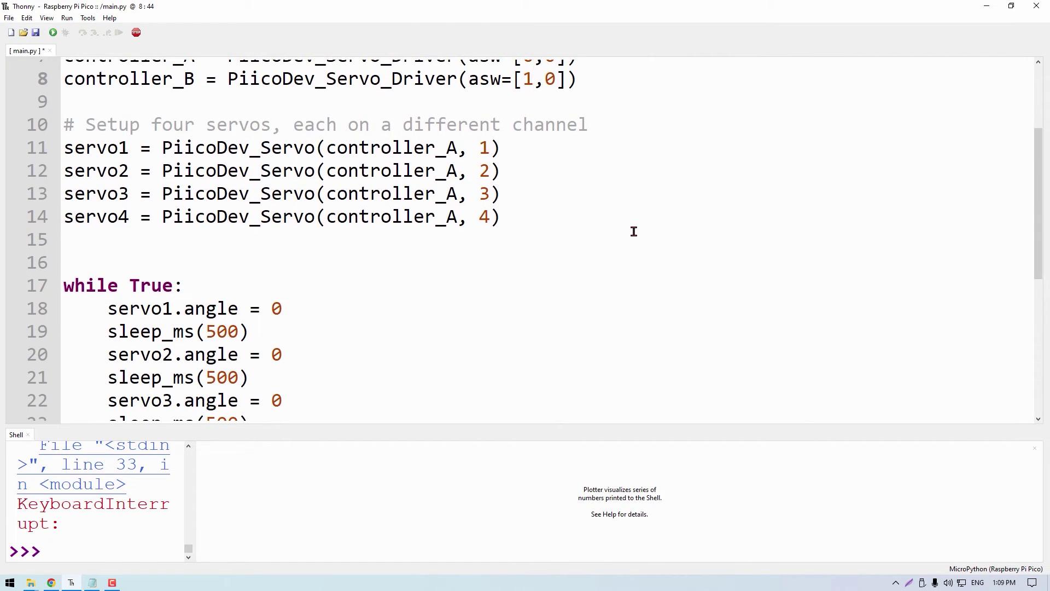
{"action": "key", "text": "Return"}
{"action": "key", "text": "Return"}
{"action": "type", "text": "# Setup servos on second servo driver"}
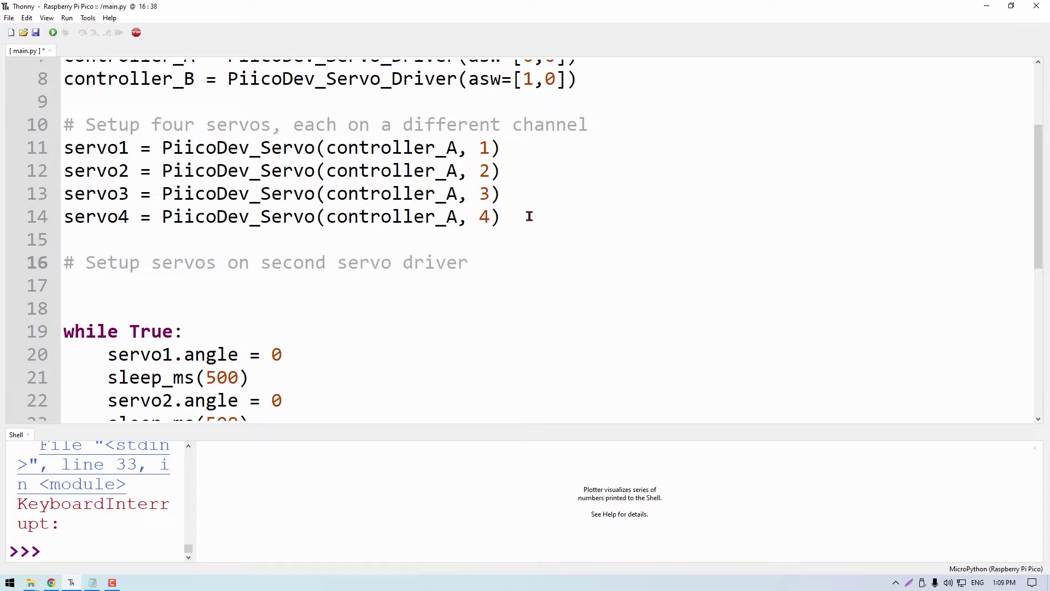
Copy the four servo setup lines as servo5–servo8 on controller_B, channels 1–4
{"action": "left_click_drag", "start_coordinate": [501, 216], "coordinate": [64, 148]}
{"action": "key", "text": "ctrl+c"}
{"action": "left_click", "coordinate": [97, 280]}
{"action": "key", "text": "ctrl+v"}
{"action": "scroll", "coordinate": [173, 284], "scroll_direction": "down", "scroll_amount": 2}
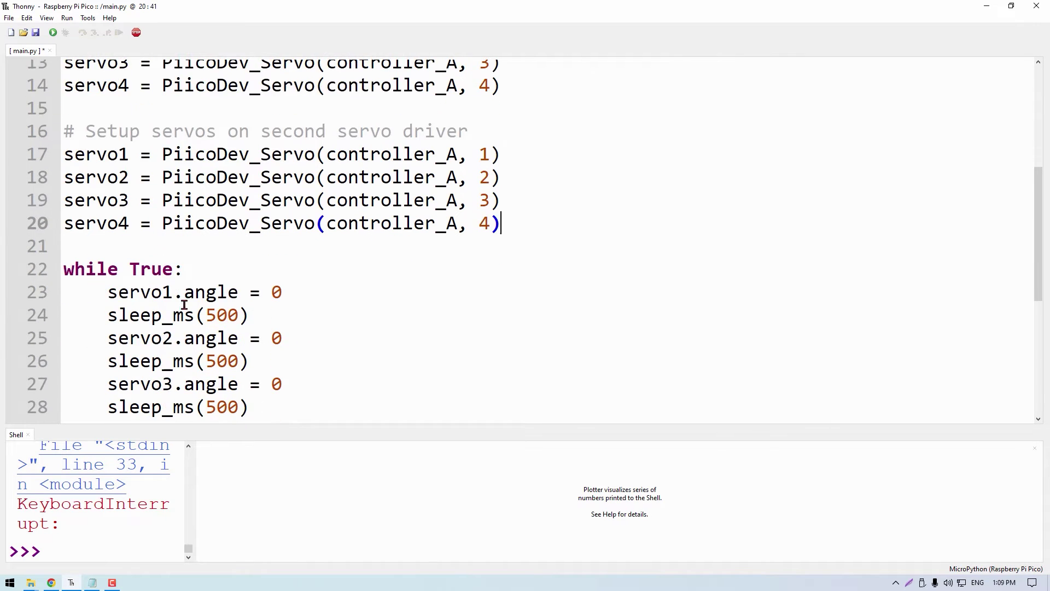
{"action": "key", "text": "BackSpace"}
{"action": "type", "text": "6"}
{"action": "key", "text": "Down"}
{"action": "key", "text": "BackSpace"}
{"action": "type", "text": "7"}
{"action": "key", "text": "Down"}
{"action": "key", "text": "BackSpace"}
{"action": "type", "text": "8"}
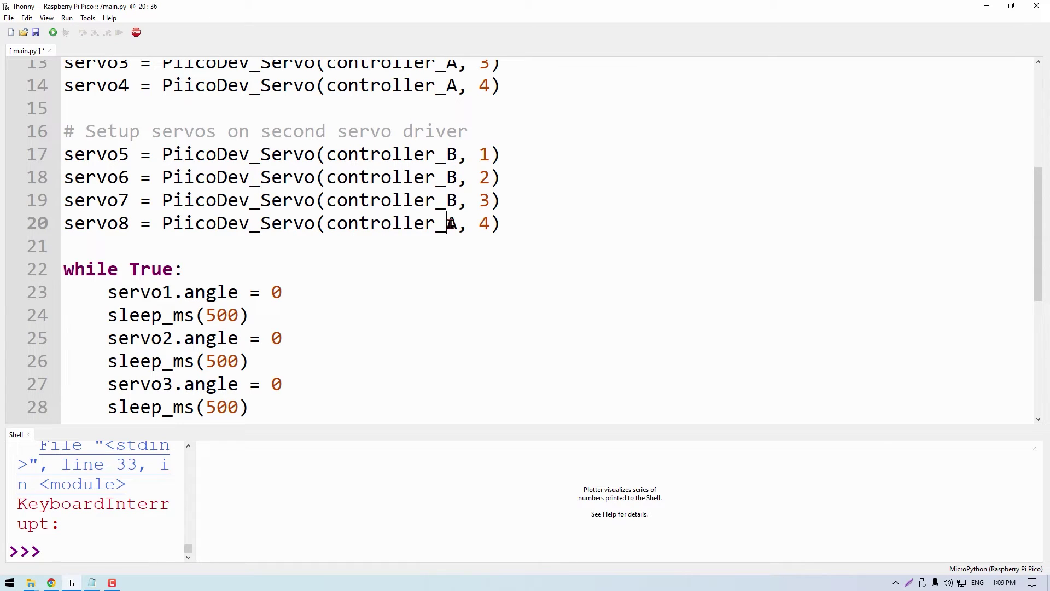
{"action": "scroll", "coordinate": [452, 261], "scroll_direction": "down", "scroll_amount": 2}
{"action": "left_click_drag", "start_coordinate": [108, 141], "coordinate": [254, 300]}
Add a new line below the servo setup to start the servos list
{"action": "key", "text": "ctrl+c"}
{"action": "left_click", "coordinate": [299, 271]}
{"action": "scroll", "coordinate": [493, 288], "scroll_direction": "up", "scroll_amount": 3}
{"action": "key", "text": "Return"}
{"action": "type", "text": "servos = [servo1, servo2,"}
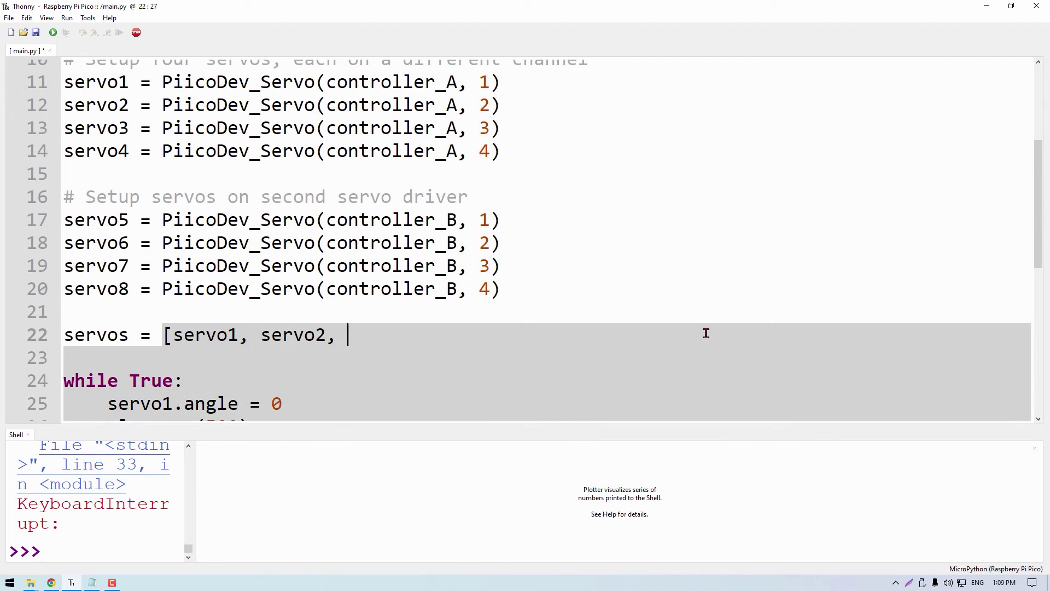